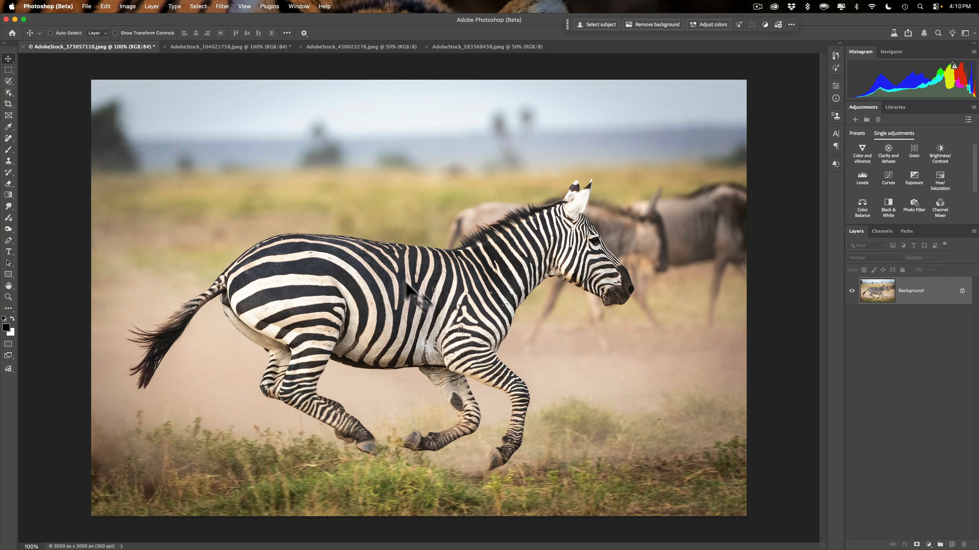
Step: Copy the running zebra photo AdobeStock_373057110.jpeg into the savanna image AdobeStock_104021758.jpeg as a centered new layer
click(221, 47)
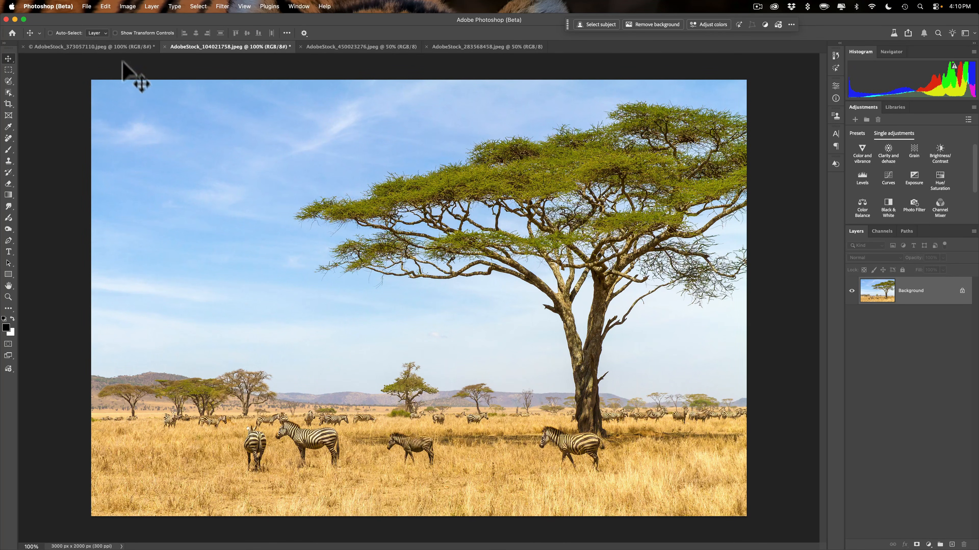
click(120, 47)
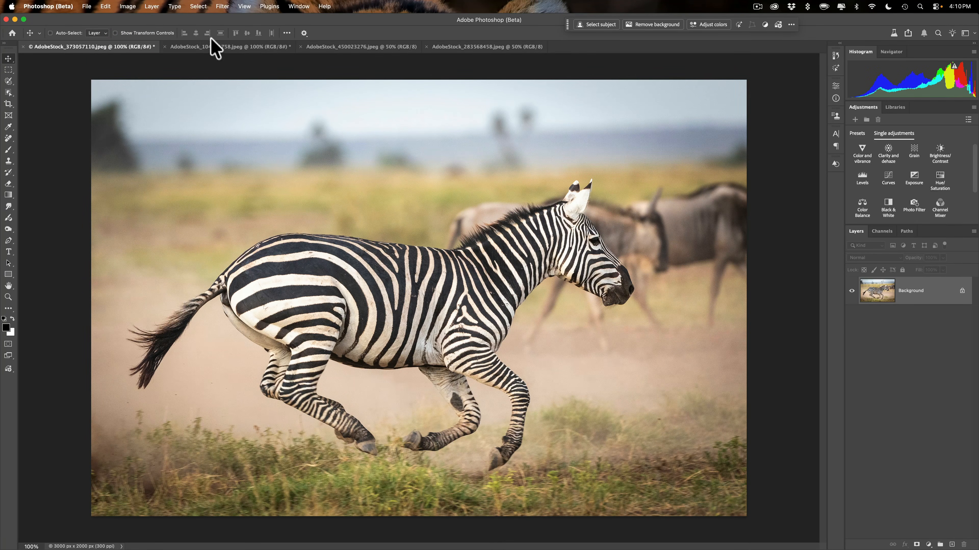
click(214, 47)
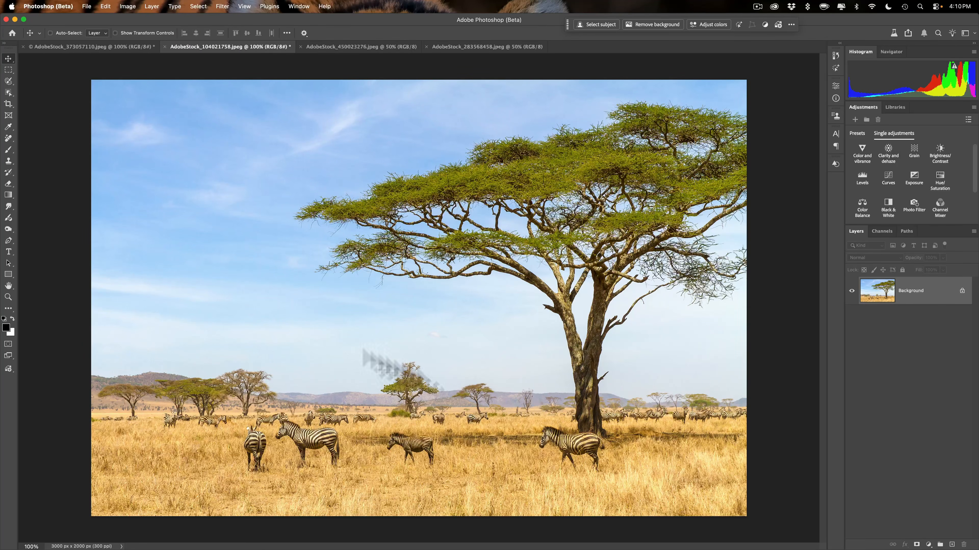
click(110, 47)
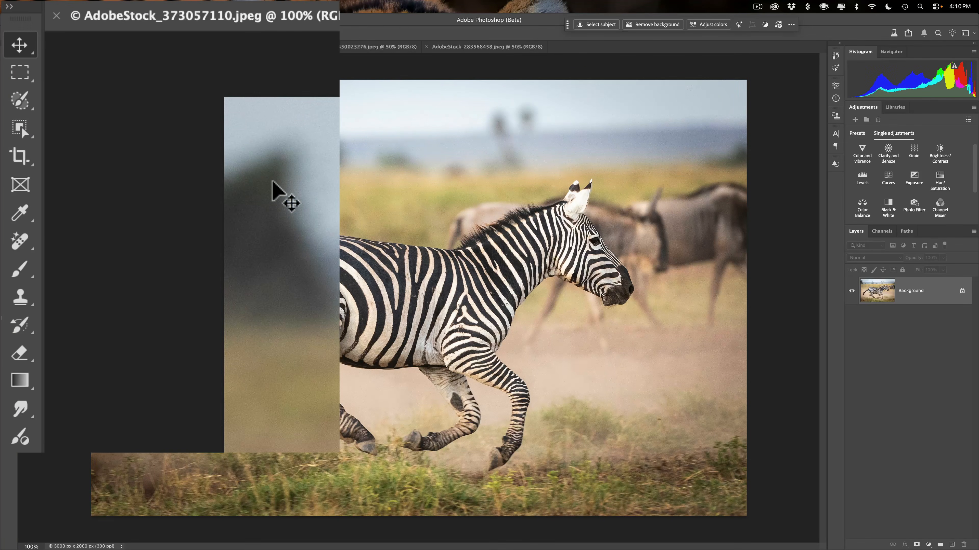
key(v)
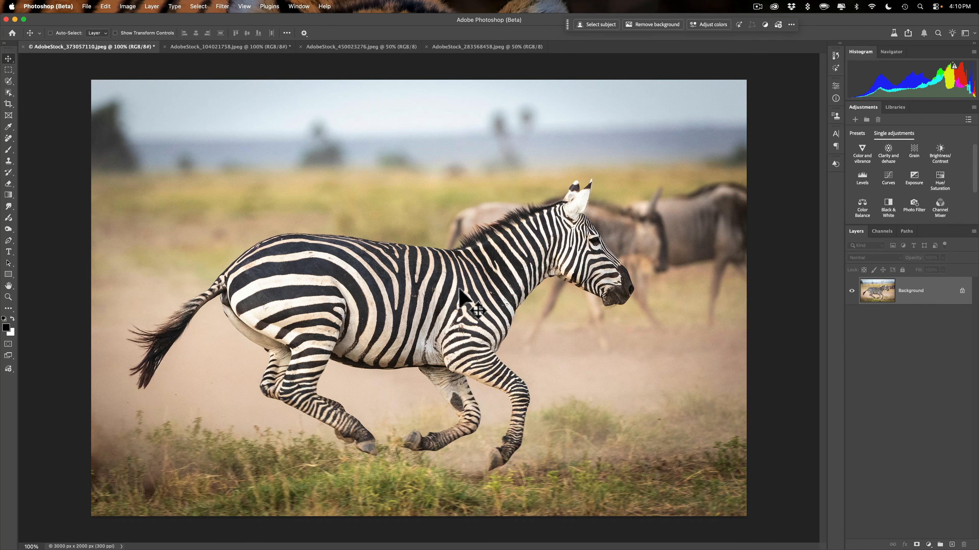
drag(459, 288, 415, 267)
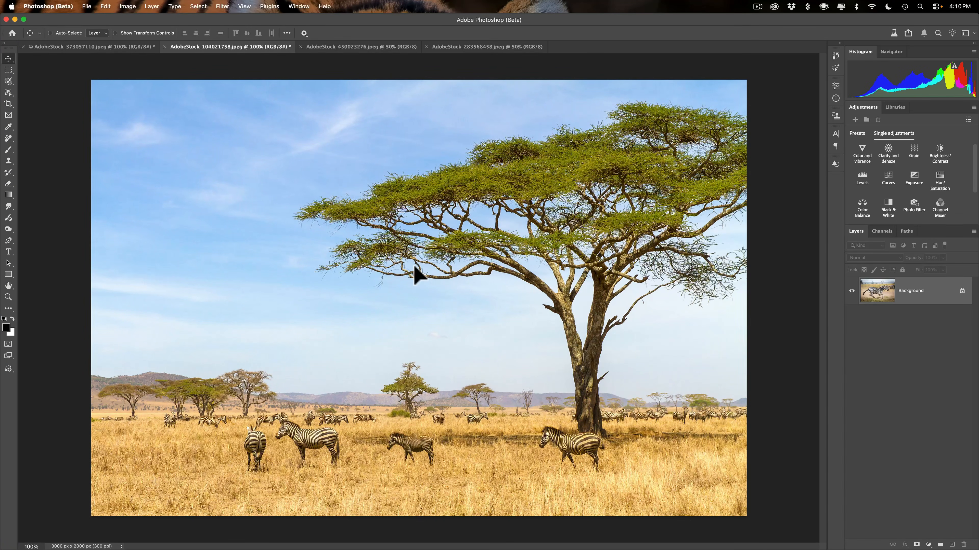
key(shift)
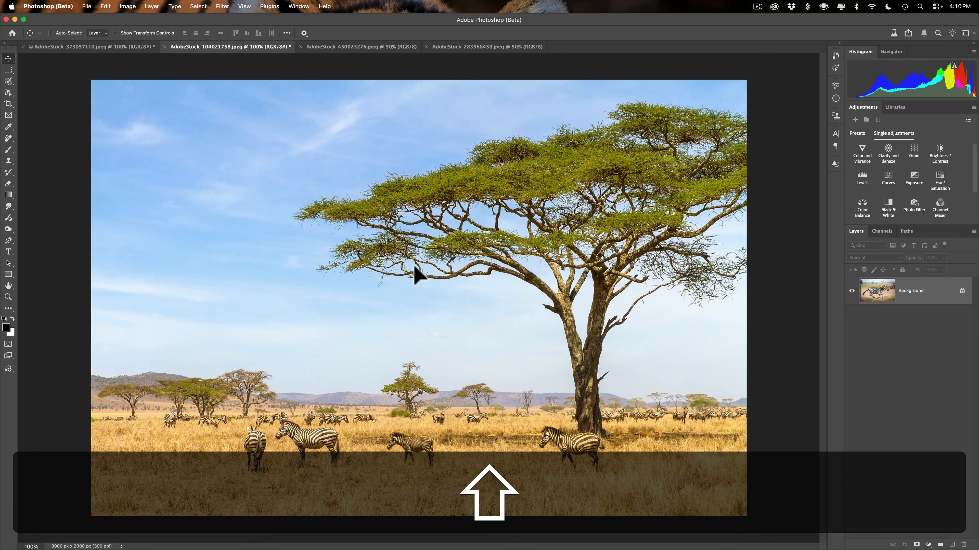
drag(415, 267, 413, 266)
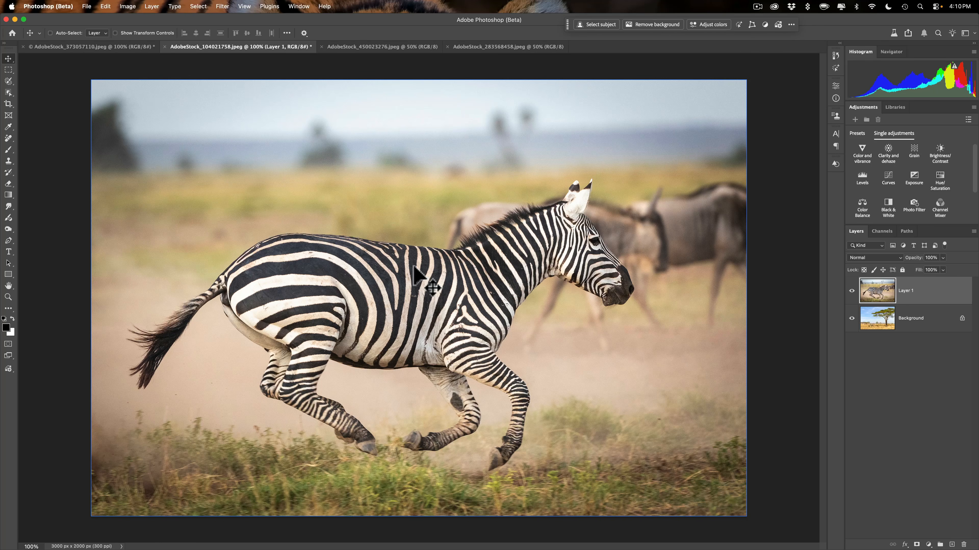
Step: Start a free transform on the running zebra layer and activate Rotate Object for it
key(super+t)
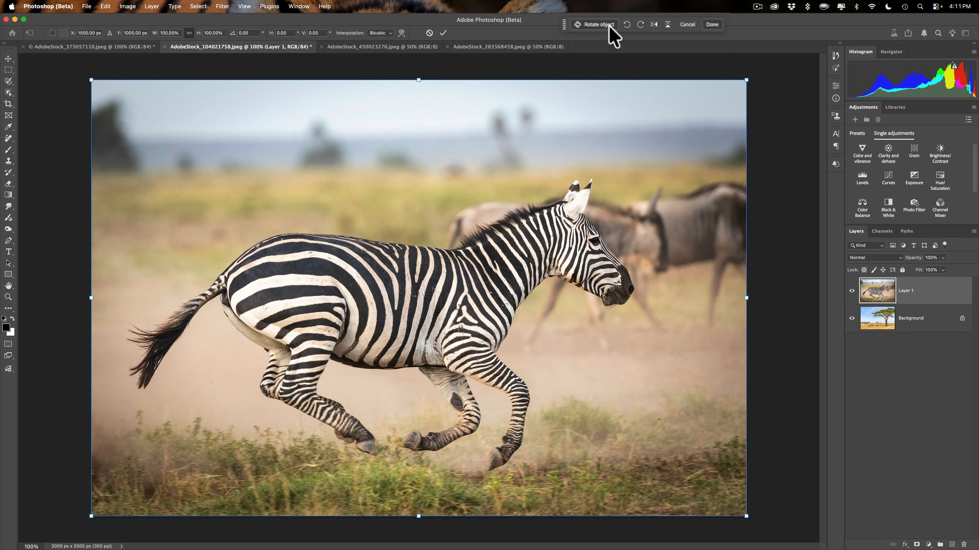
click(307, 6)
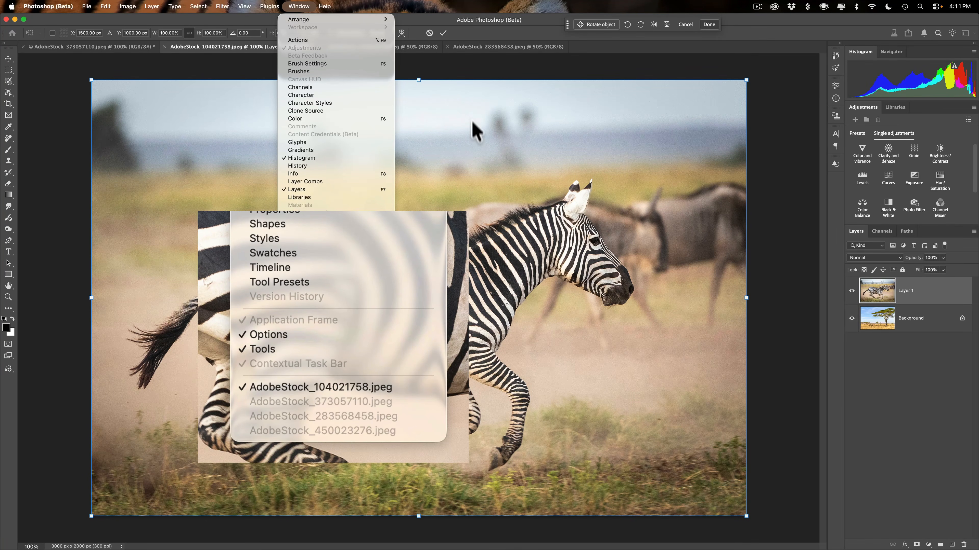
click(474, 72)
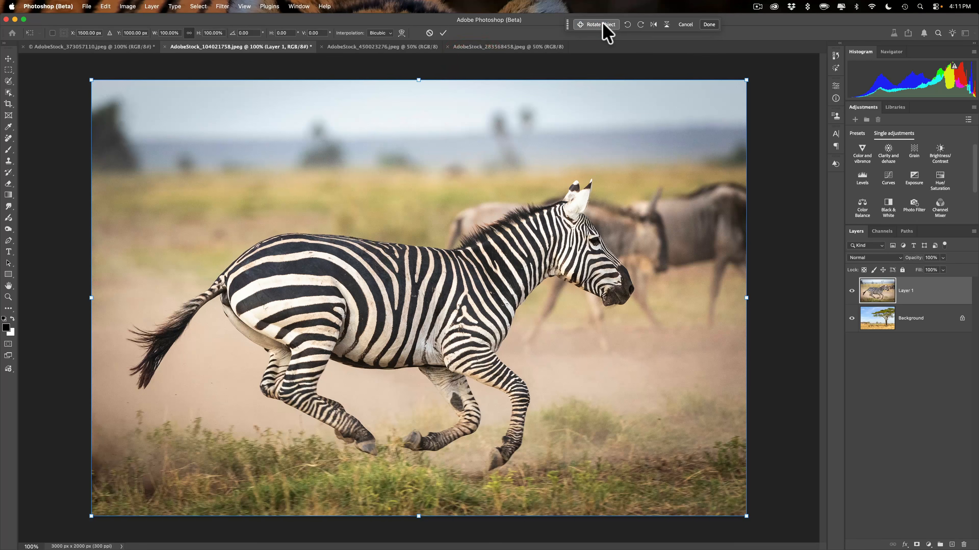
click(603, 26)
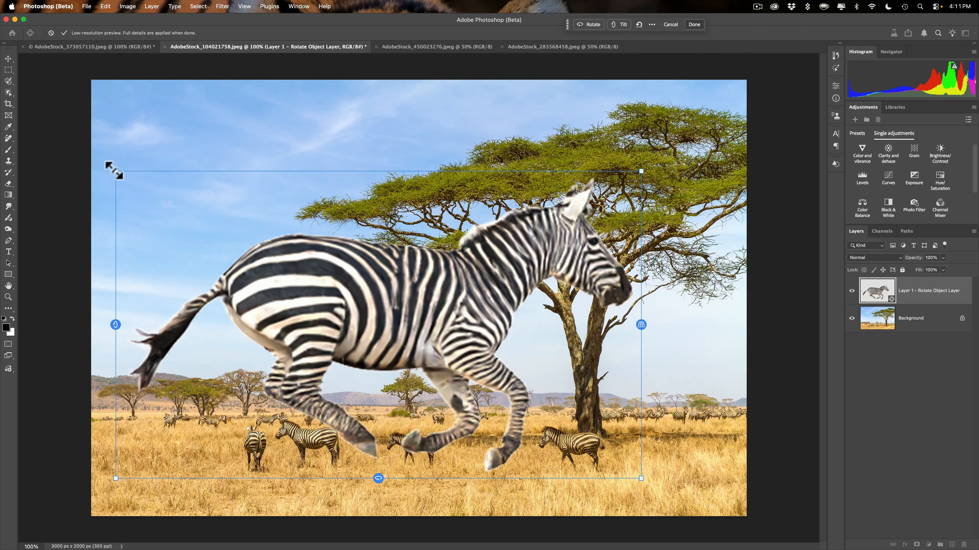
Step: Scale the zebra down, rotate it to about 14.3° with about 8.3° tilt, and show its Rotate Object properties
drag(114, 170, 205, 192)
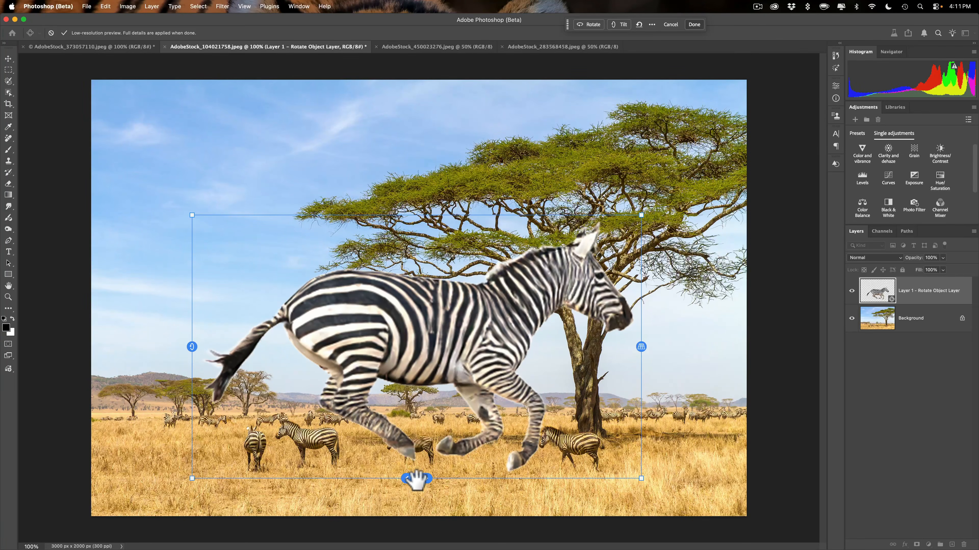
drag(417, 478, 461, 473)
drag(191, 344, 186, 372)
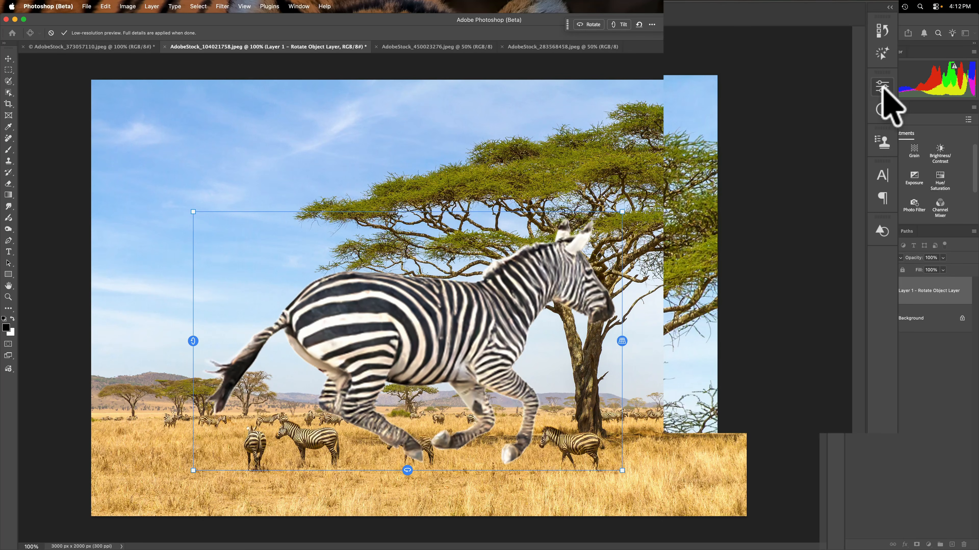
click(884, 86)
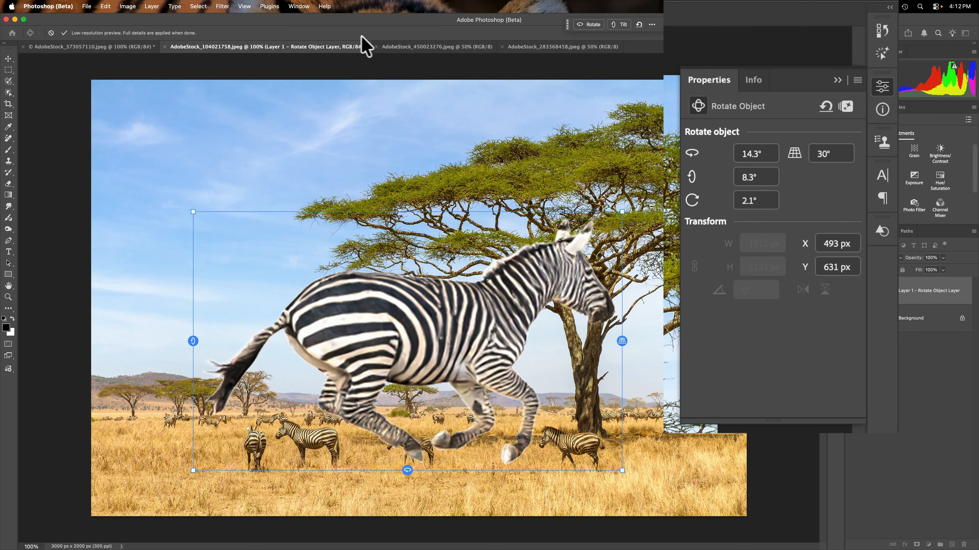
click(300, 6)
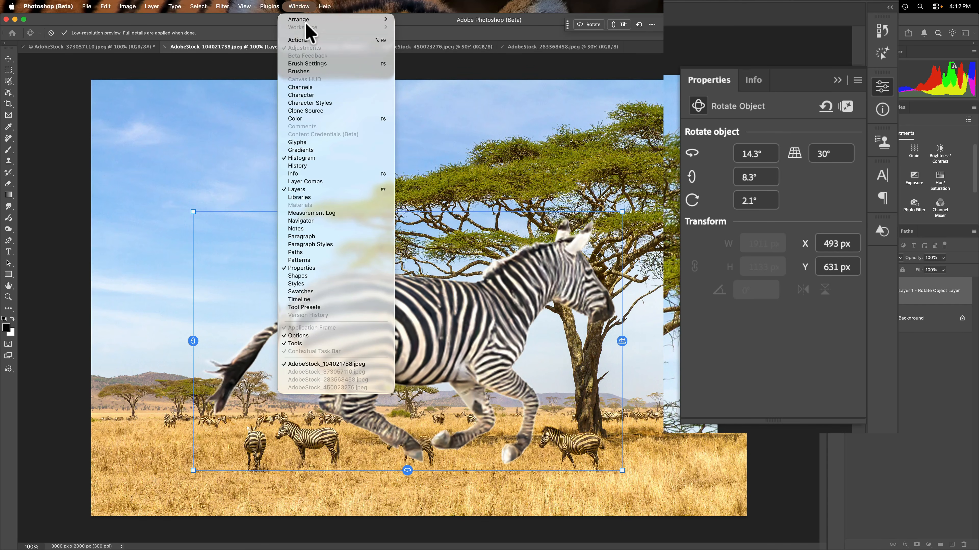
click(415, 20)
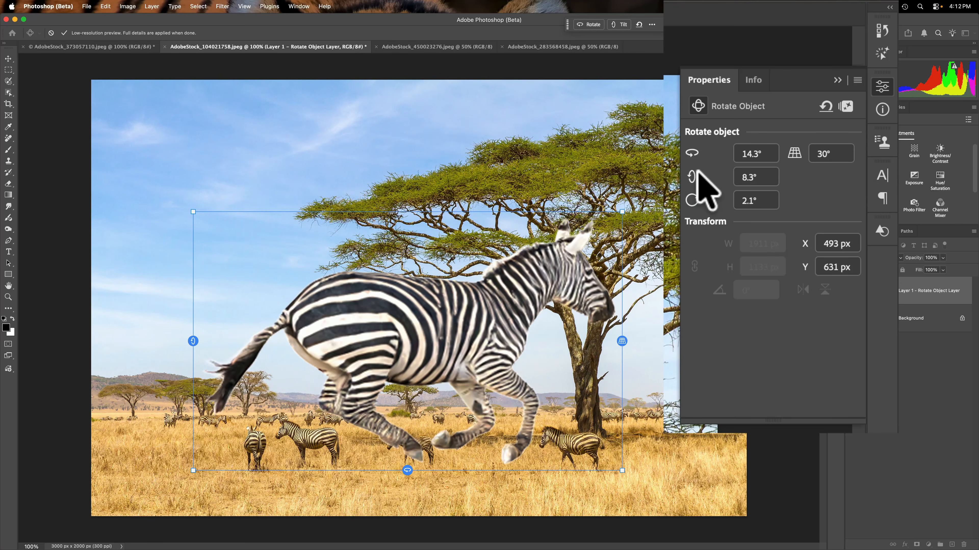
Step: Try spinning the zebra around its center to 8°, and set the spin back to 2.1°
click(753, 198)
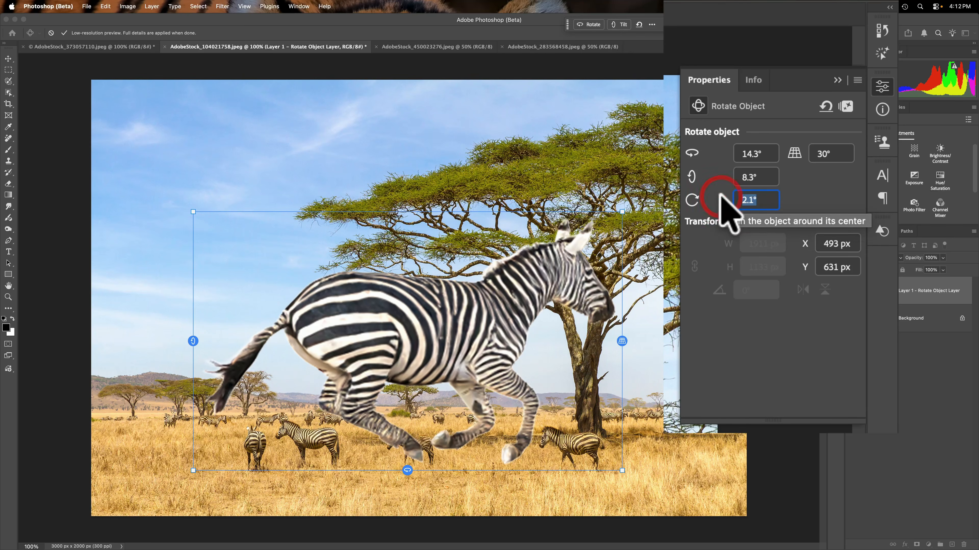
text(8)
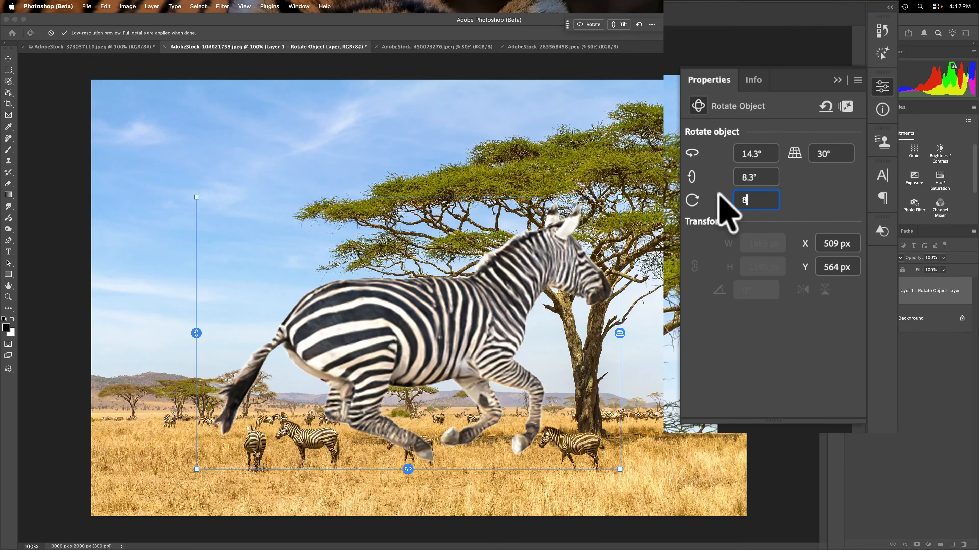
key(BackSpace)
text(2.1)
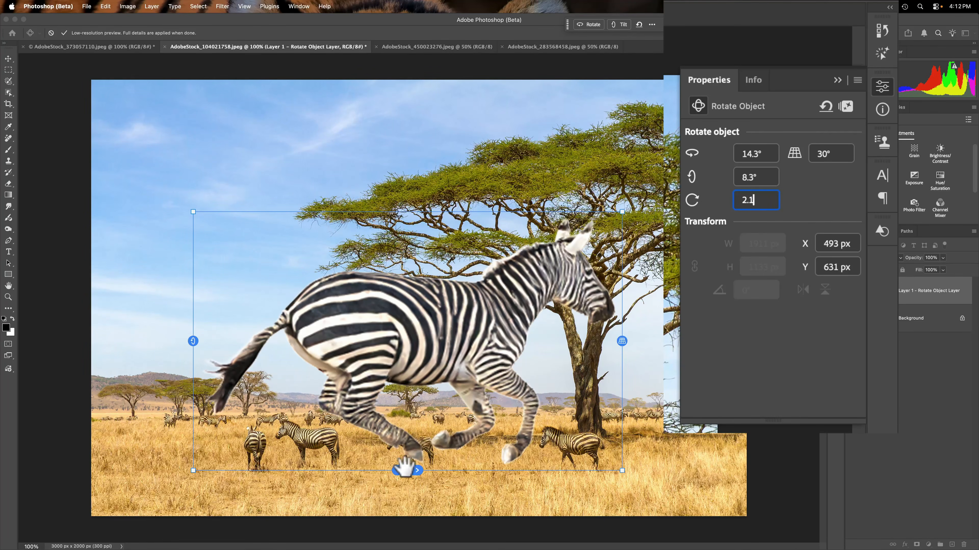
Step: Rotate the zebra around its vertical axis to about -171.9° so that it runs in the opposite direction
drag(405, 469, 109, 455)
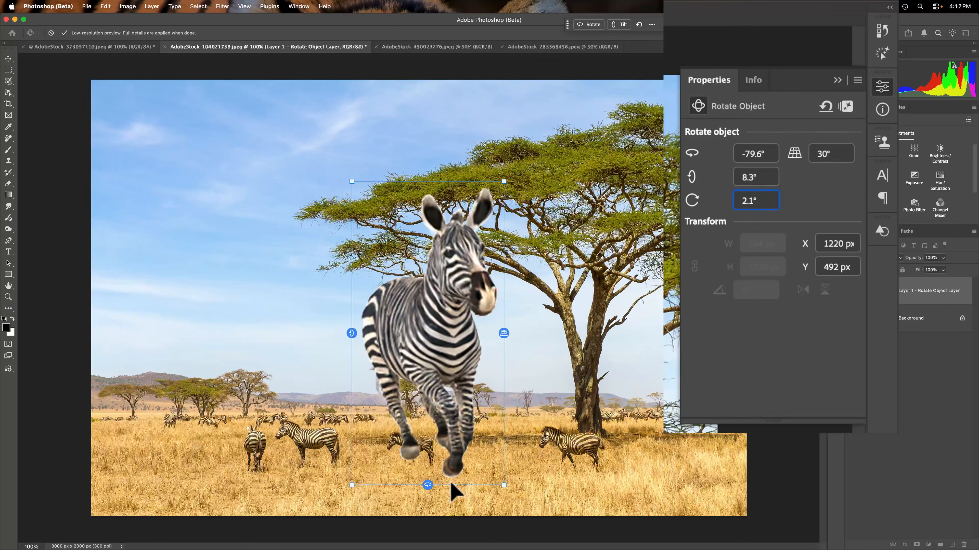
drag(428, 483, 166, 452)
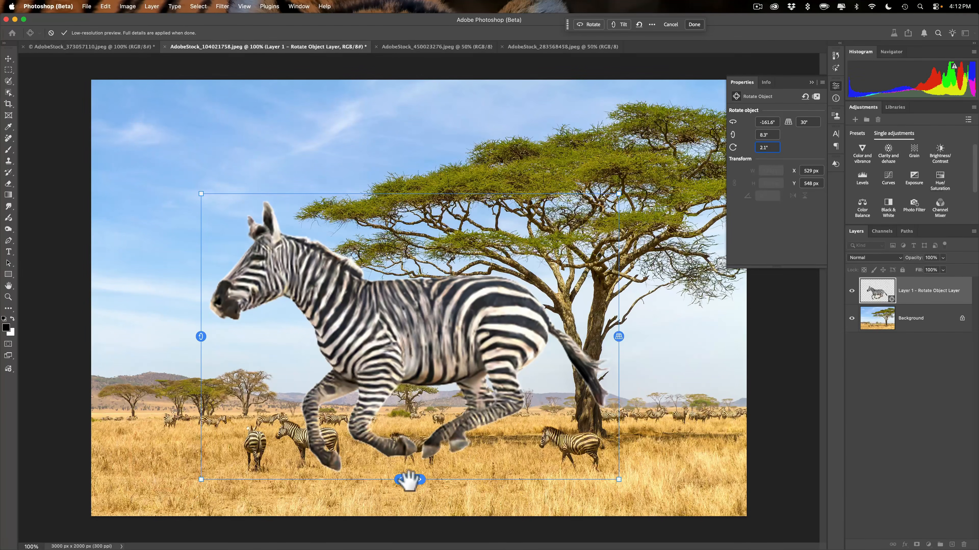
drag(409, 481, 375, 472)
Step: Shrink the zebra to herd size, place it between the two foreground zebras at about X 1600, Y 1569 px, and apply the rotation
drag(198, 198, 429, 430)
drag(502, 451, 484, 463)
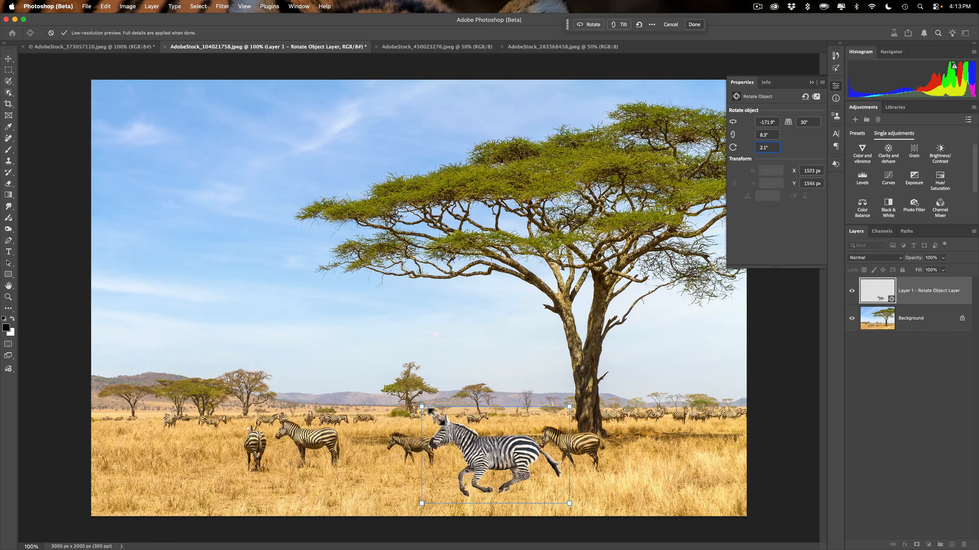
drag(422, 407, 461, 433)
drag(516, 459, 490, 442)
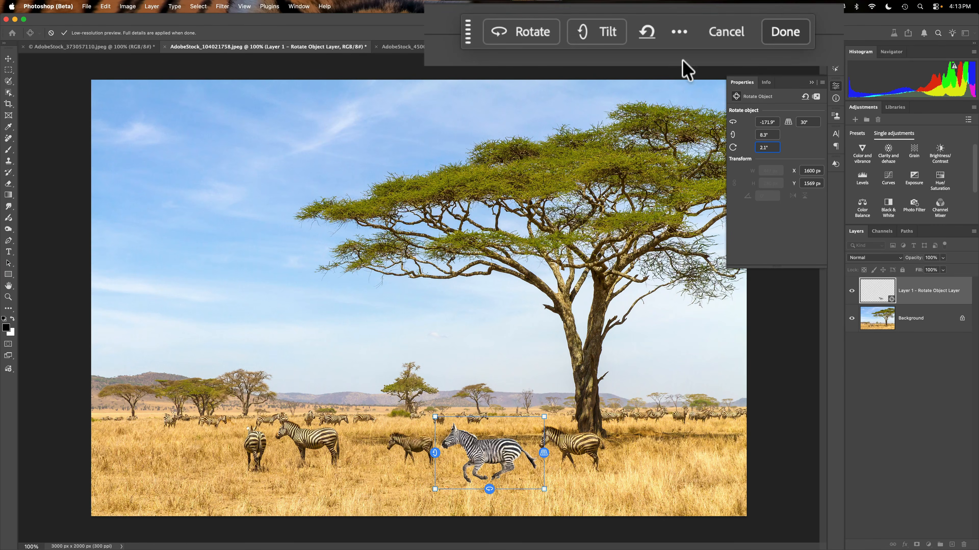
click(780, 32)
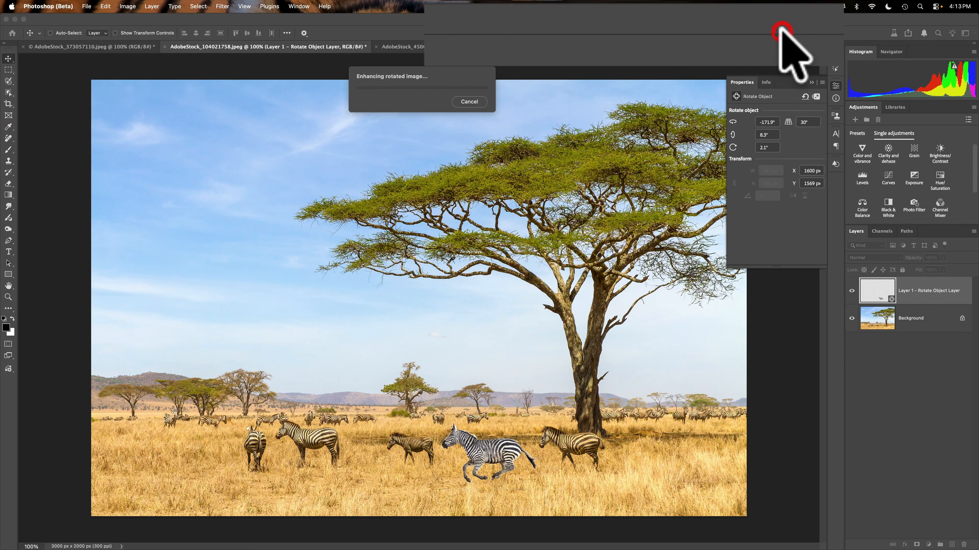
click(811, 82)
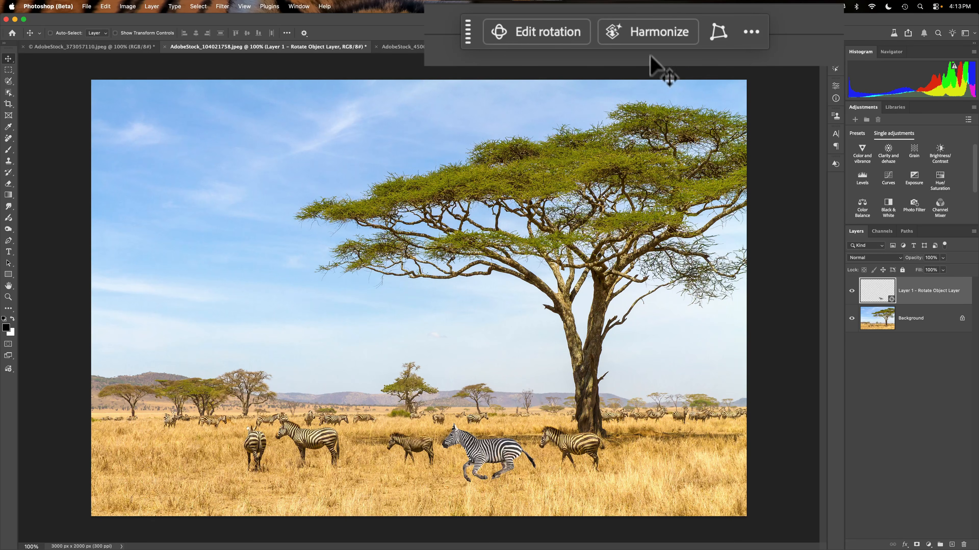
Step: Harmonize the rotated zebra with the savanna background, compare the generated variations and keep the third one
click(660, 32)
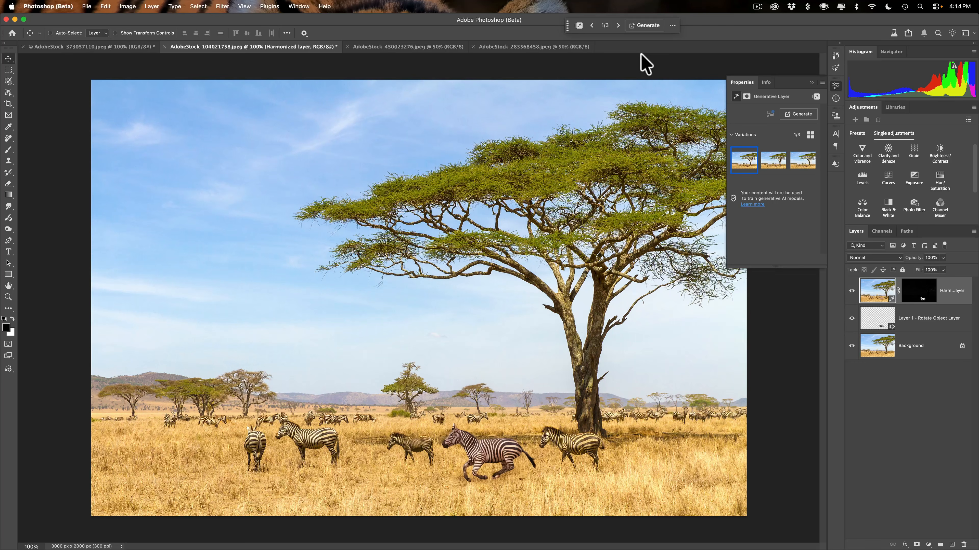
click(770, 164)
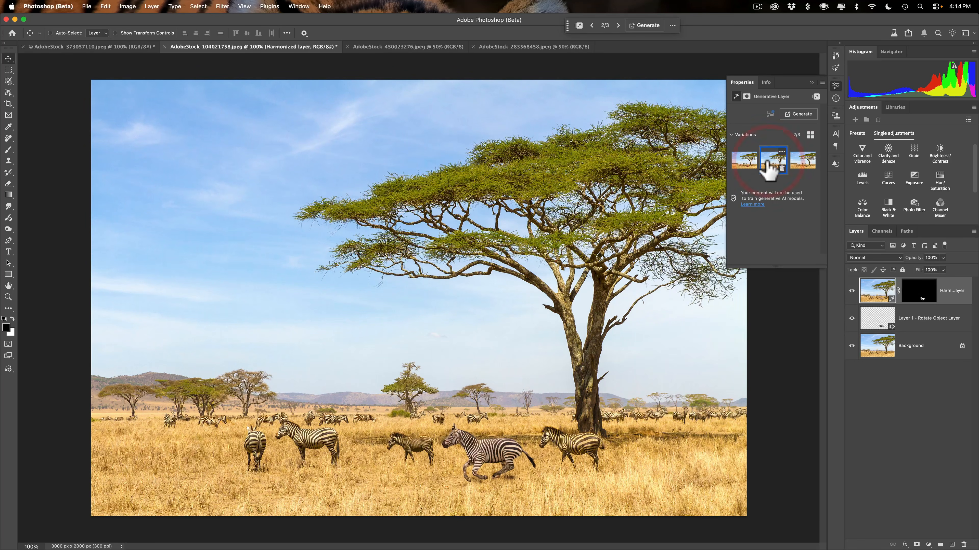
click(803, 165)
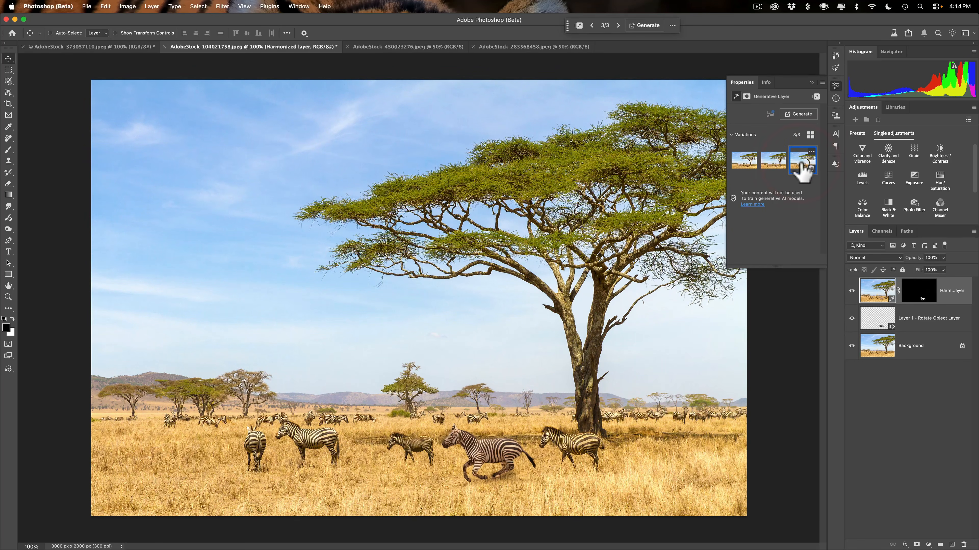
click(769, 163)
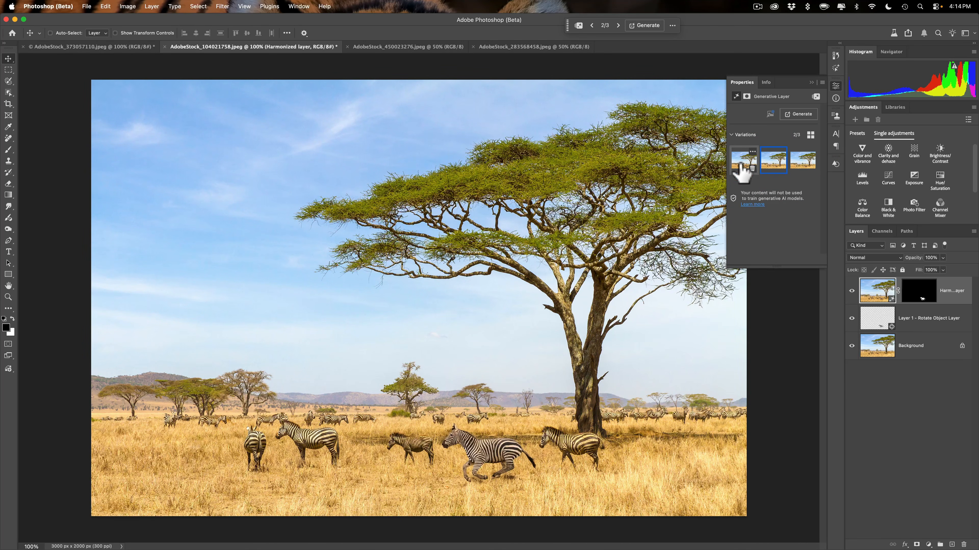
click(742, 163)
click(772, 163)
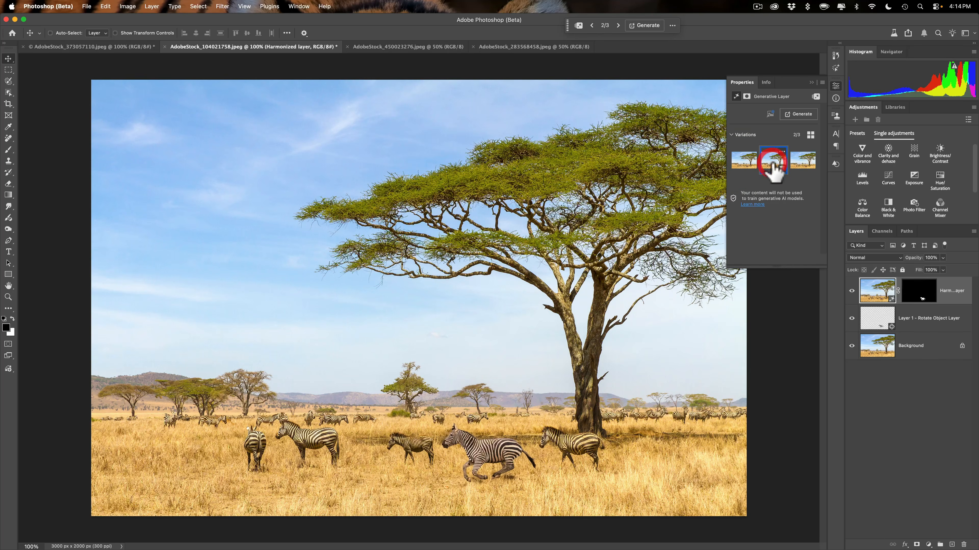
click(801, 164)
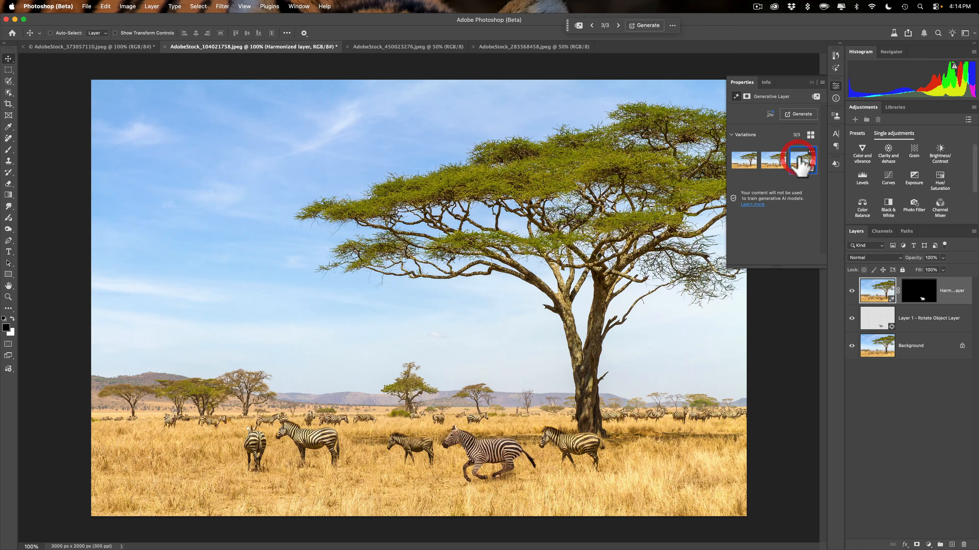
click(811, 82)
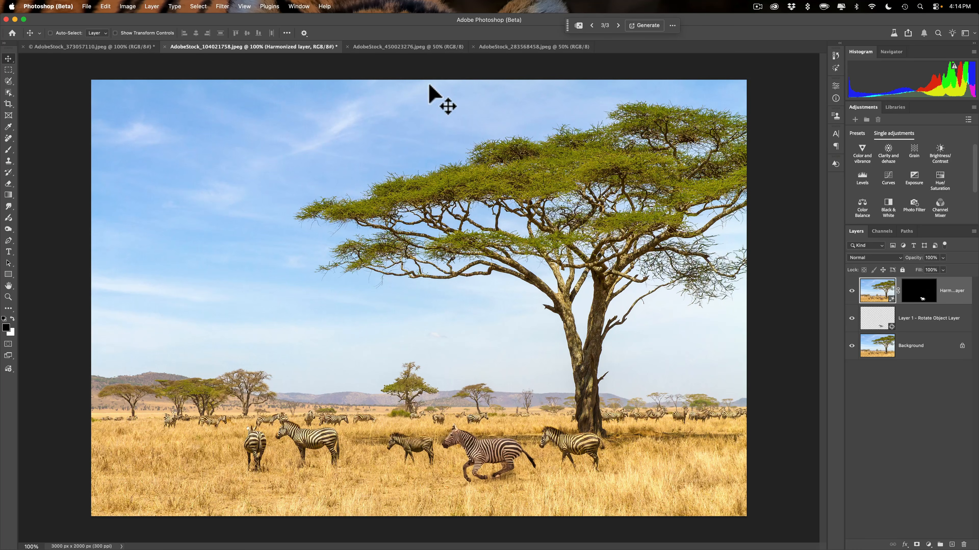
Step: Switch to the park portrait of the woman in the grey shirt and activate the Selection Brush tool
click(402, 47)
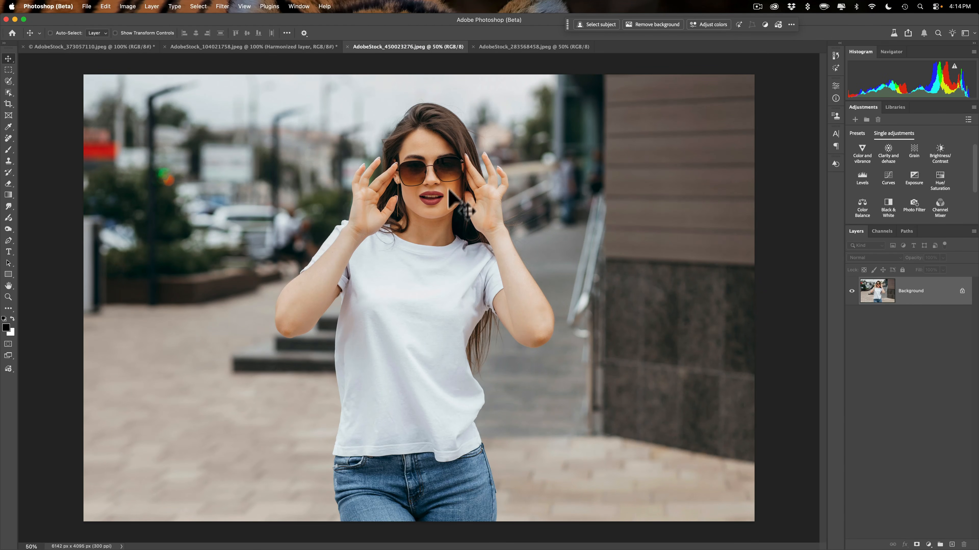
click(515, 46)
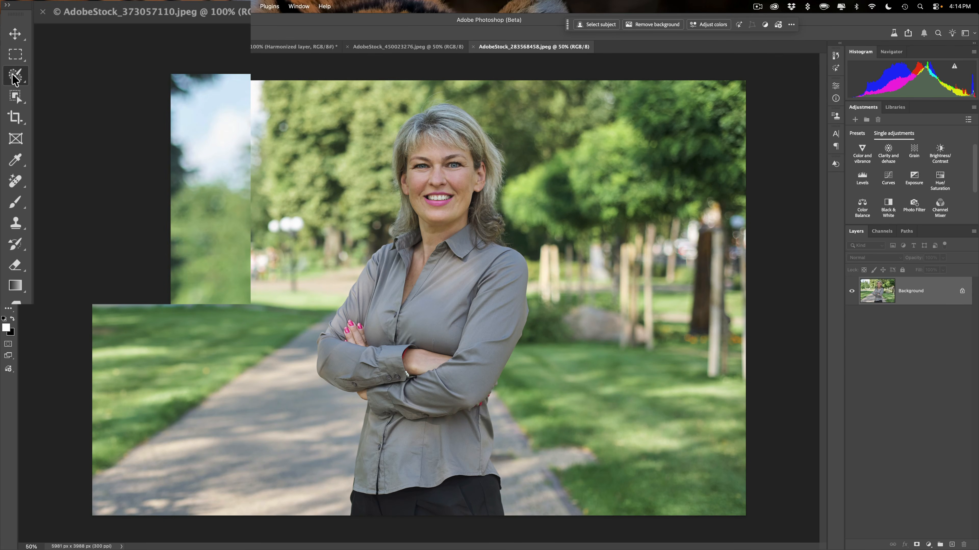
click(8, 81)
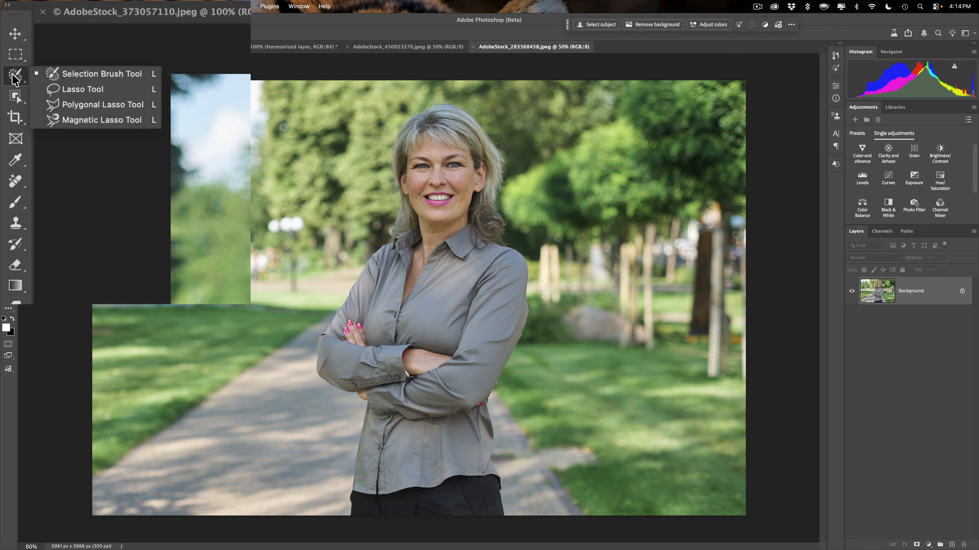
click(88, 77)
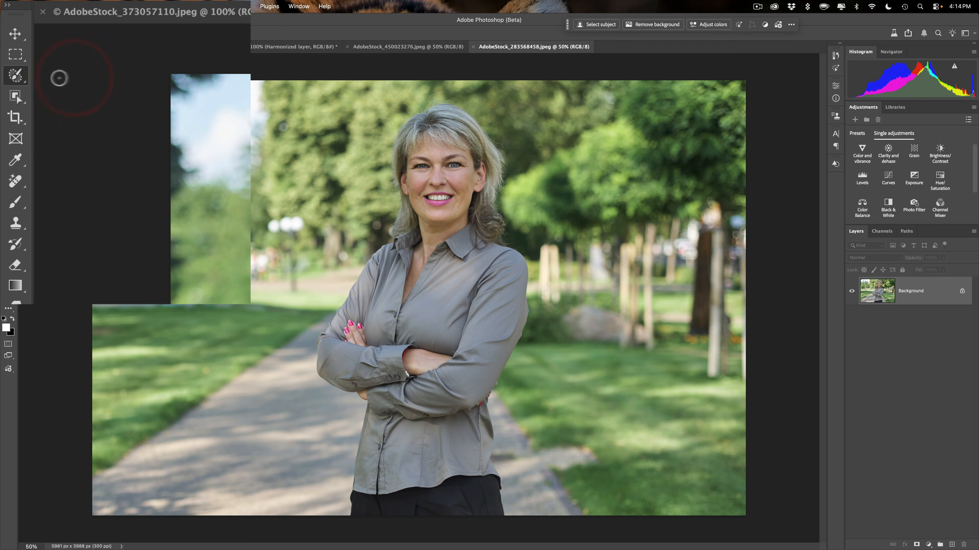
click(15, 79)
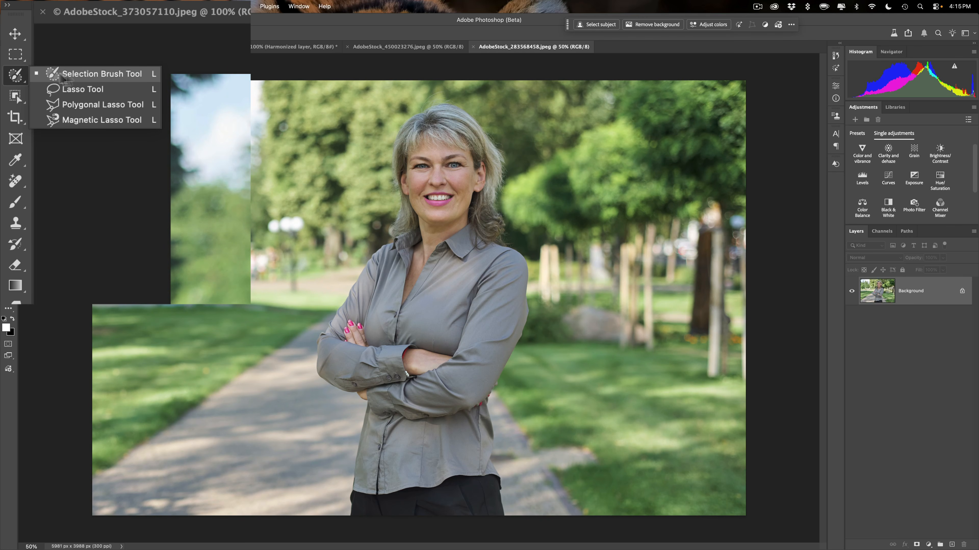
click(93, 74)
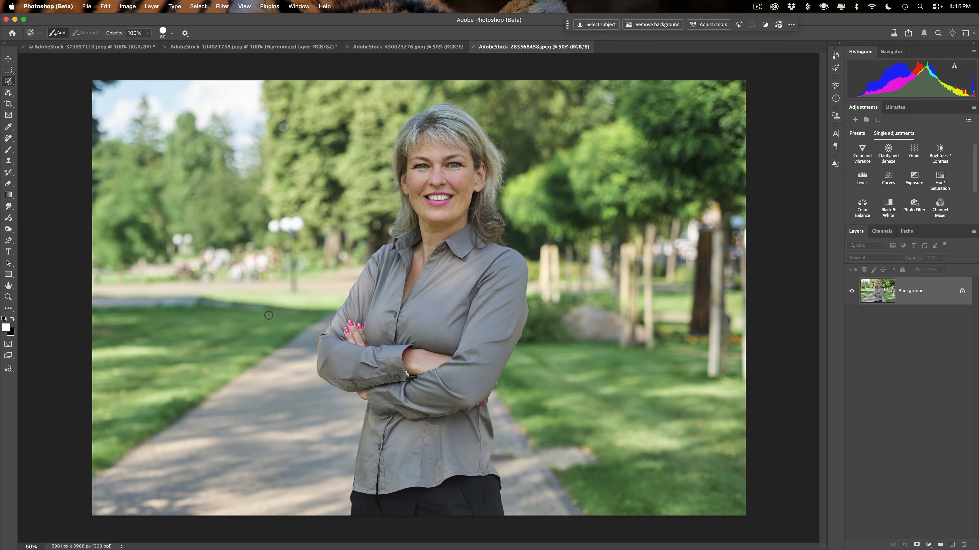
Step: With the brush enlarged to 400 px, paint a rough selection around the whole woman and remove her from the park
key(bracketright)
key(bracketright)
key(bracketright)
key(bracketright)
key(bracketright)
key(bracketright)
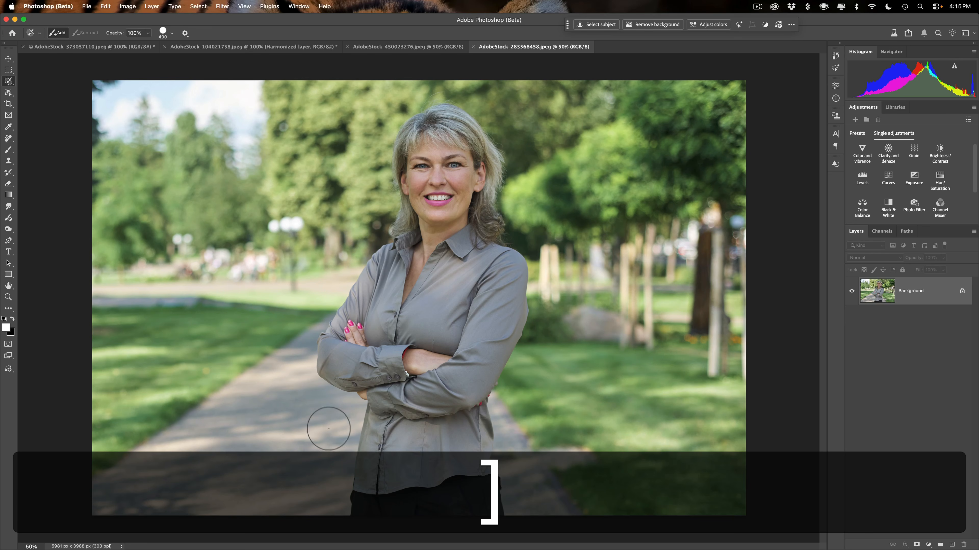
mouse_move(344, 489)
mouse_down()
mouse_move(360, 405)
mouse_move(322, 380)
mouse_move(317, 354)
mouse_move(394, 197)
mouse_move(418, 122)
mouse_move(461, 115)
mouse_move(491, 153)
mouse_move(504, 245)
mouse_move(527, 291)
mouse_move(492, 422)
mouse_move(497, 525)
mouse_move(354, 517)
mouse_up()
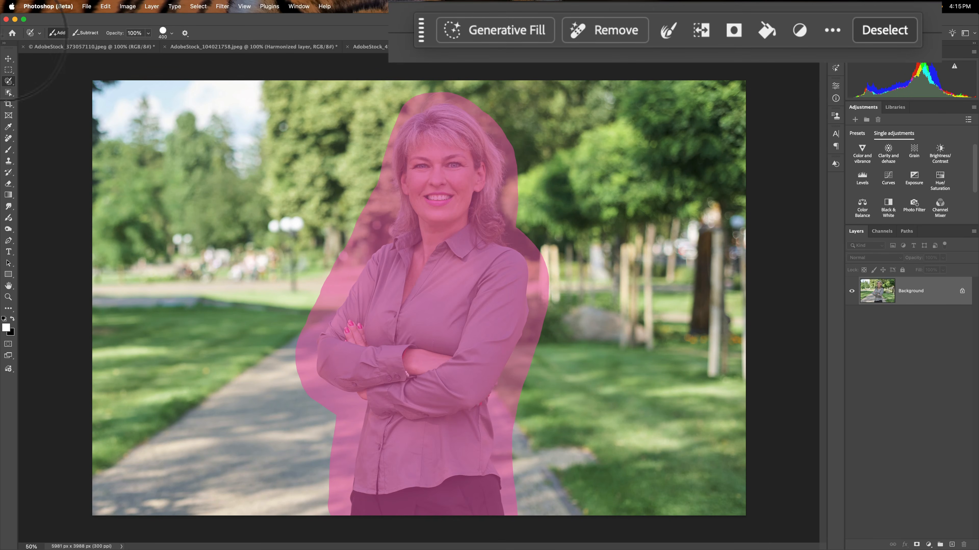
click(7, 59)
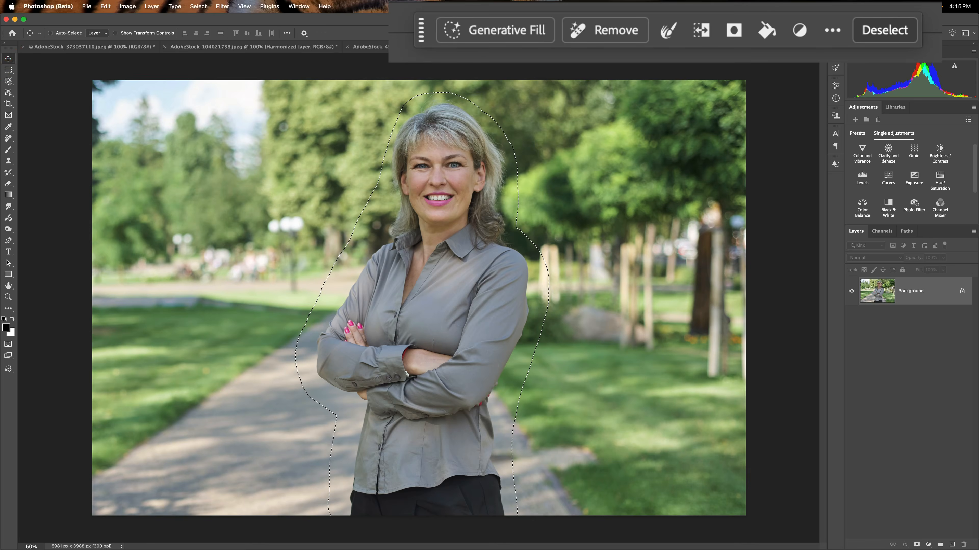
click(617, 29)
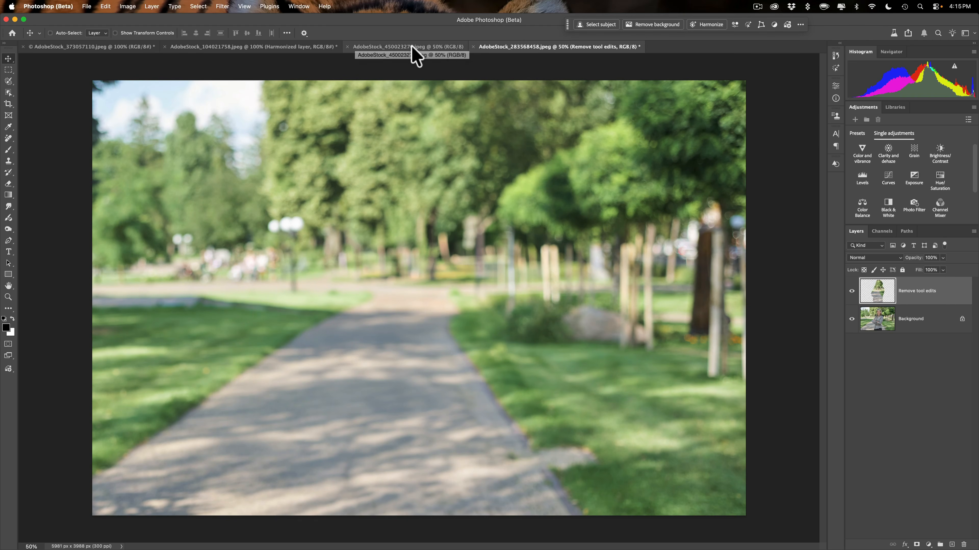
Step: Copy the photo of the woman with sunglasses into the park document as a new layer
click(412, 54)
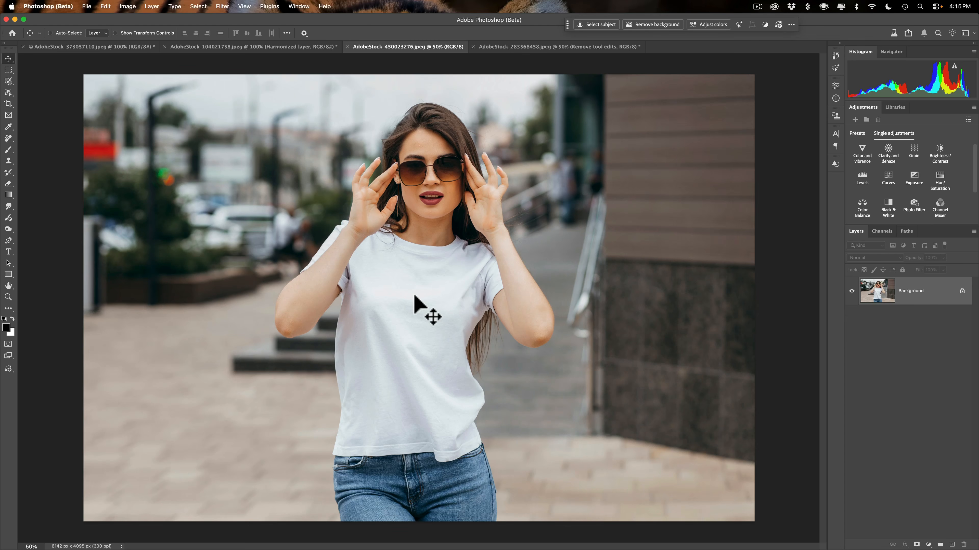
drag(415, 293, 424, 276)
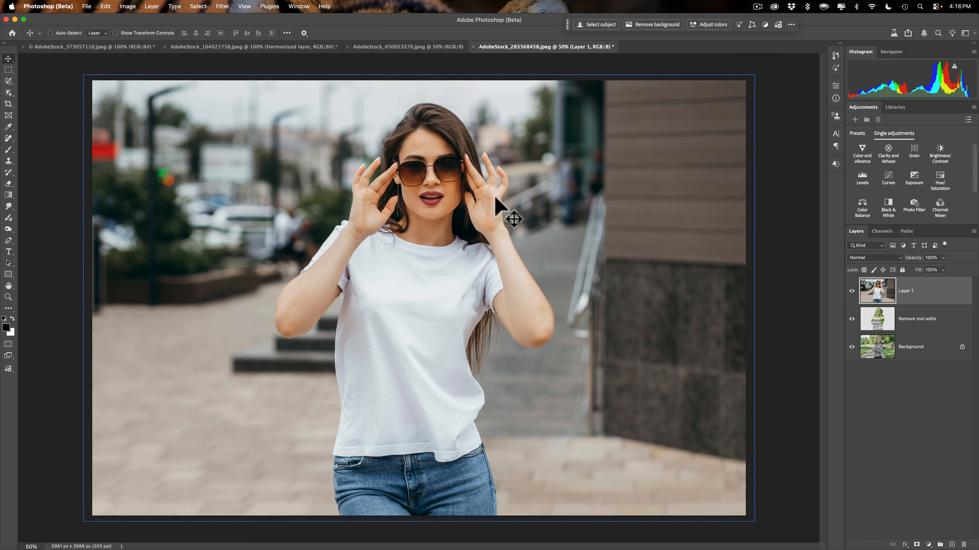
Step: Transform the new layer with Rotate object and turn the woman slightly around her vertical axis toward the right of the scene
key(super+t)
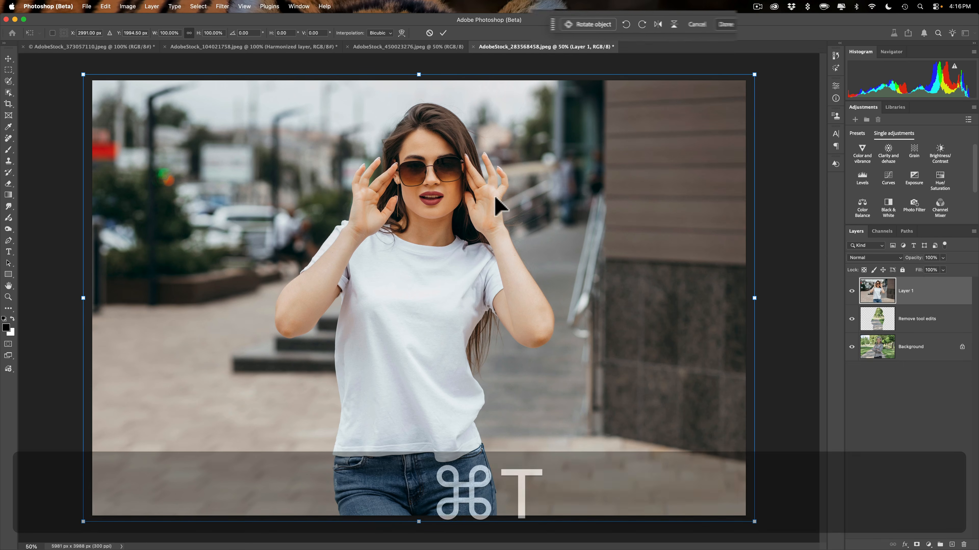
click(585, 24)
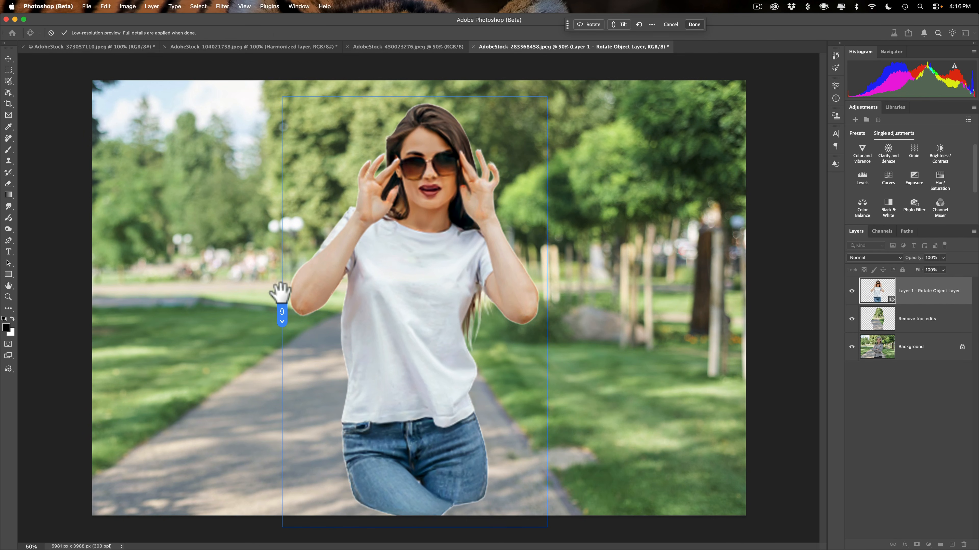
drag(281, 293, 280, 314)
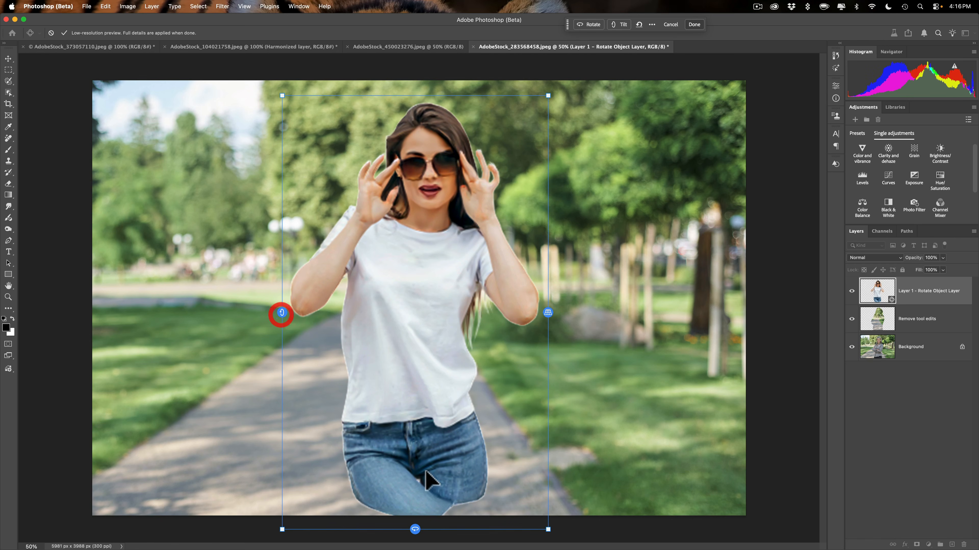
drag(396, 528, 495, 522)
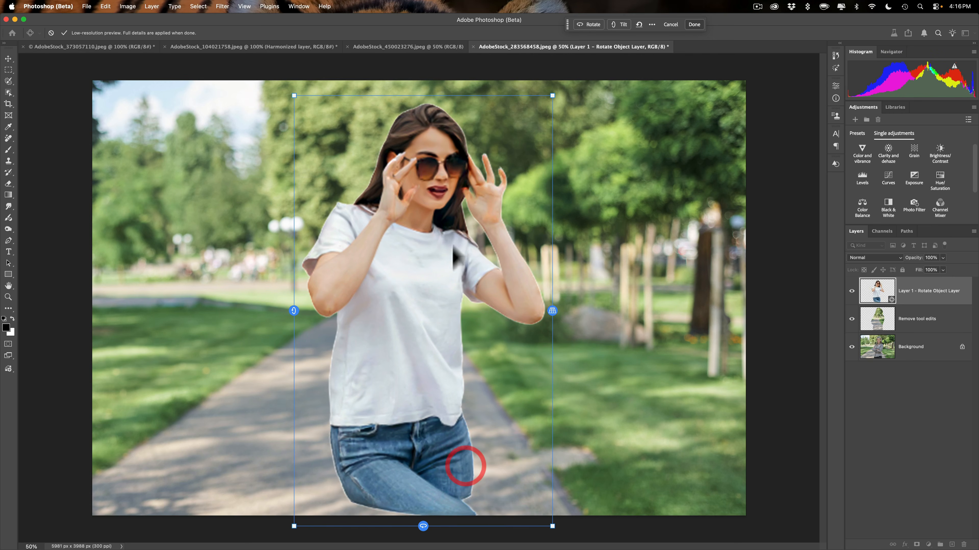
Step: Scale the woman down, place her over the park path, fine-tune her rotation and apply the transformation
drag(553, 96, 509, 149)
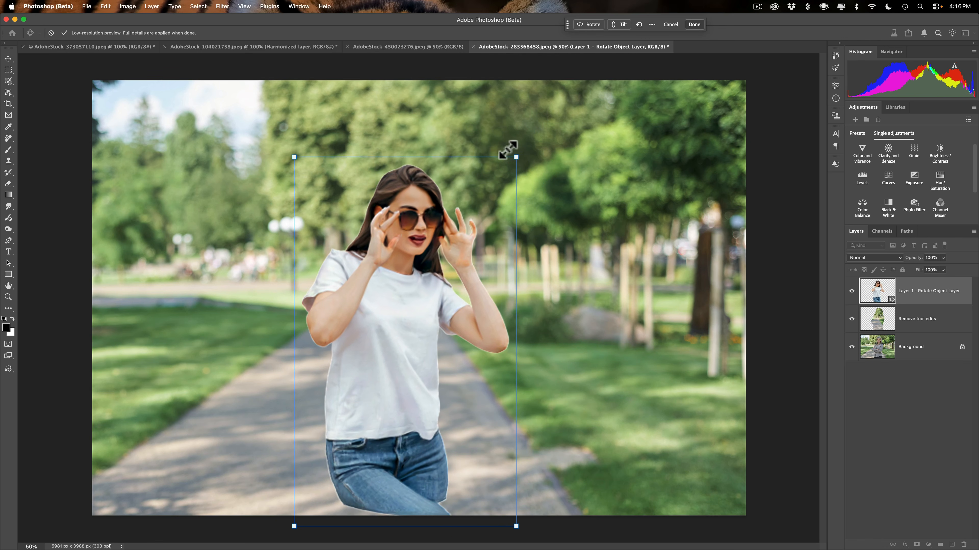
drag(389, 333, 384, 313)
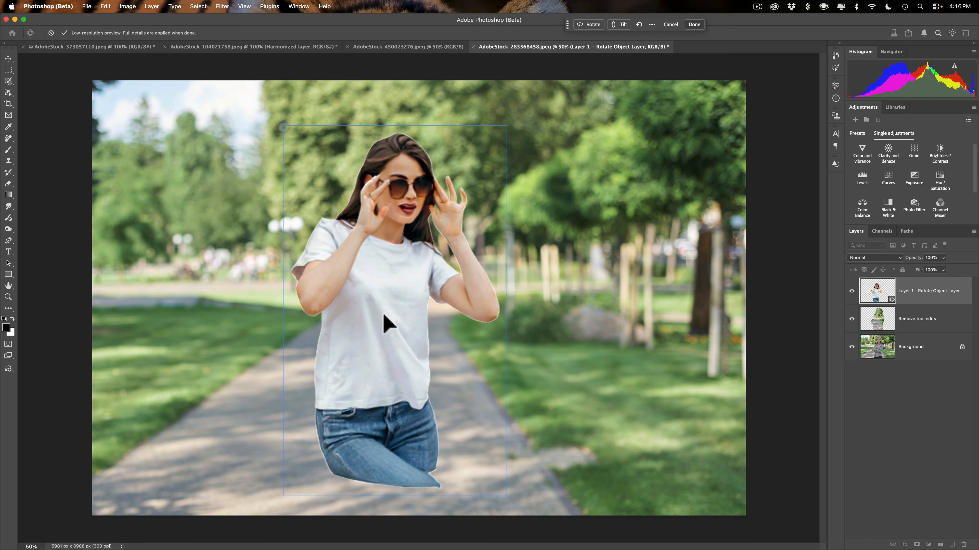
click(384, 316)
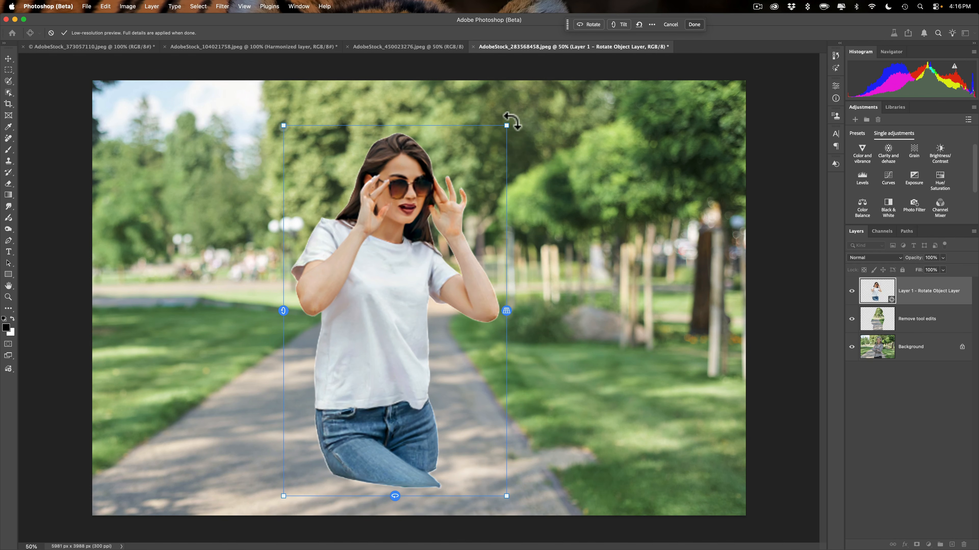
drag(509, 118, 508, 115)
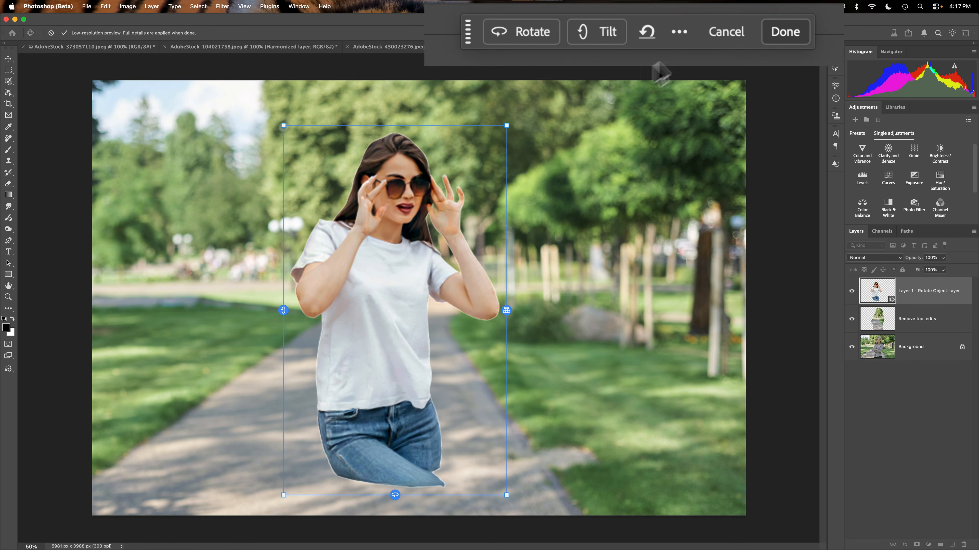
click(783, 30)
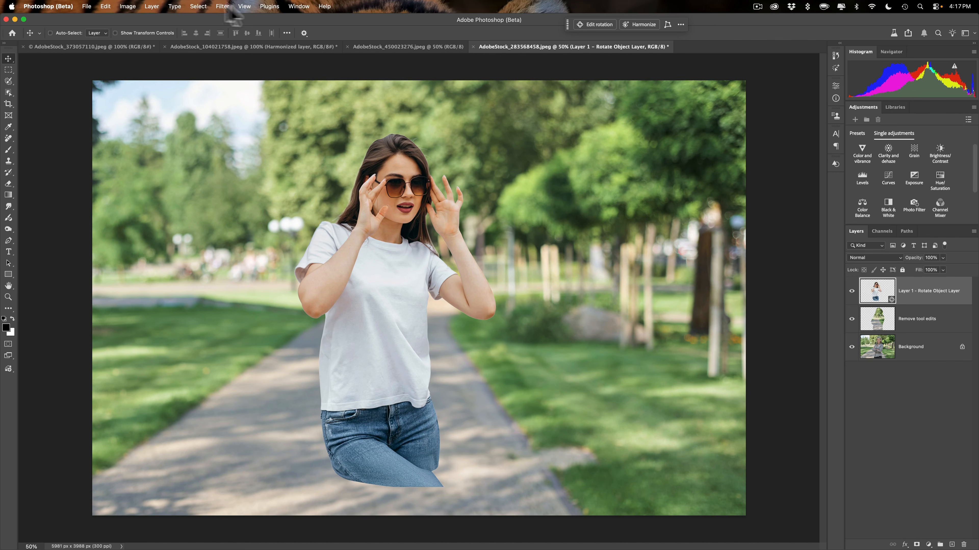
Step: Paint a Selection Brush selection over the woman's cut-off legs and the path below, down to the image's lower edge
right_click(23, 91)
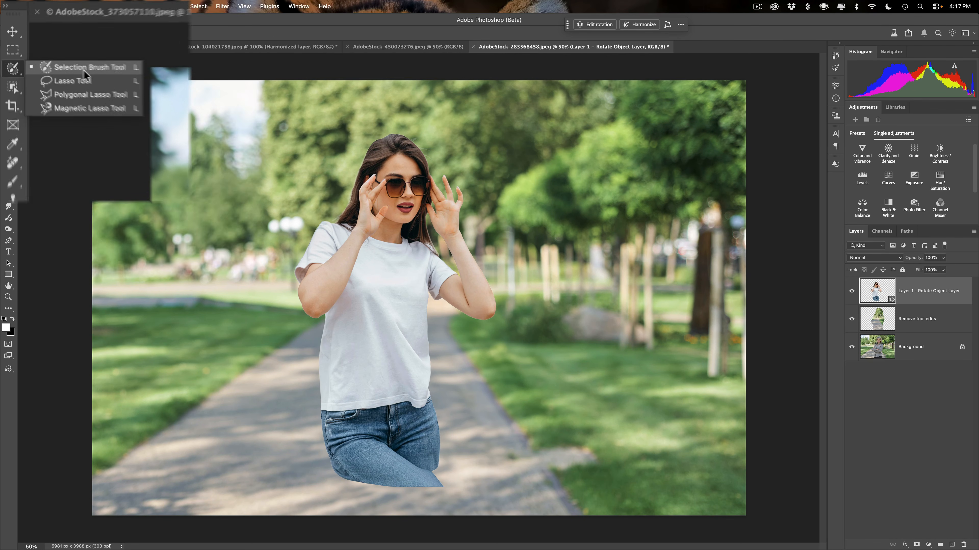
click(52, 82)
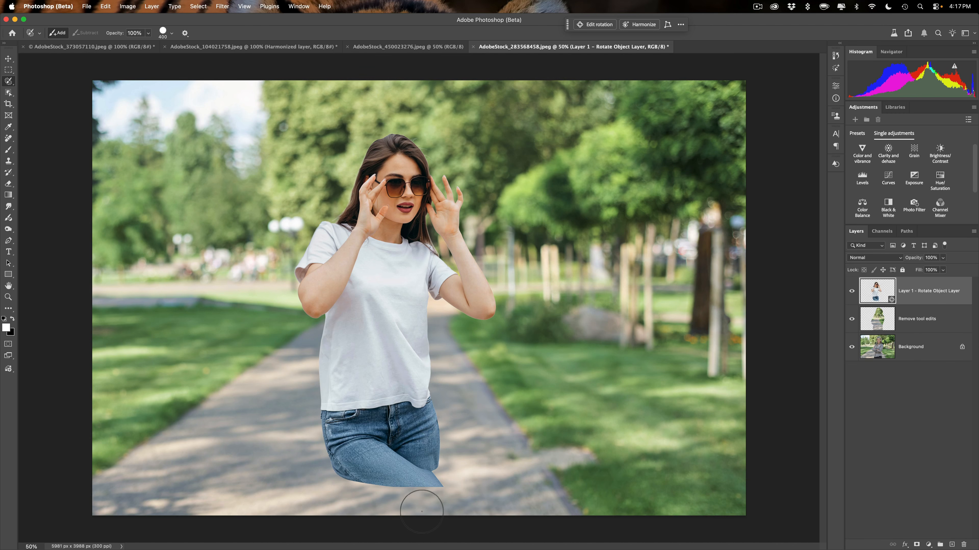
click(439, 442)
mouse_move(439, 442)
mouse_down()
mouse_move(322, 448)
mouse_move(333, 512)
mouse_move(450, 514)
mouse_move(443, 467)
mouse_move(348, 471)
mouse_move(367, 484)
mouse_move(429, 480)
mouse_up()
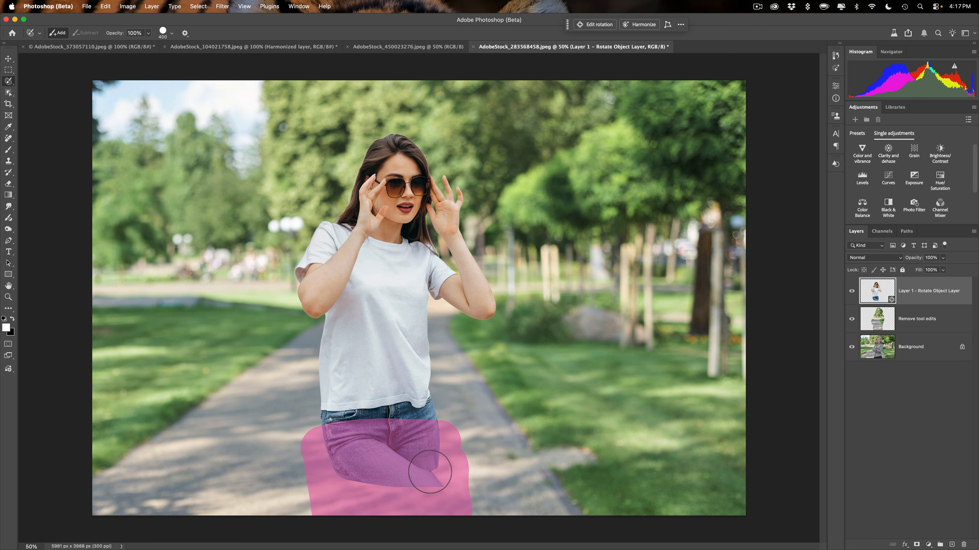
drag(441, 441, 437, 437)
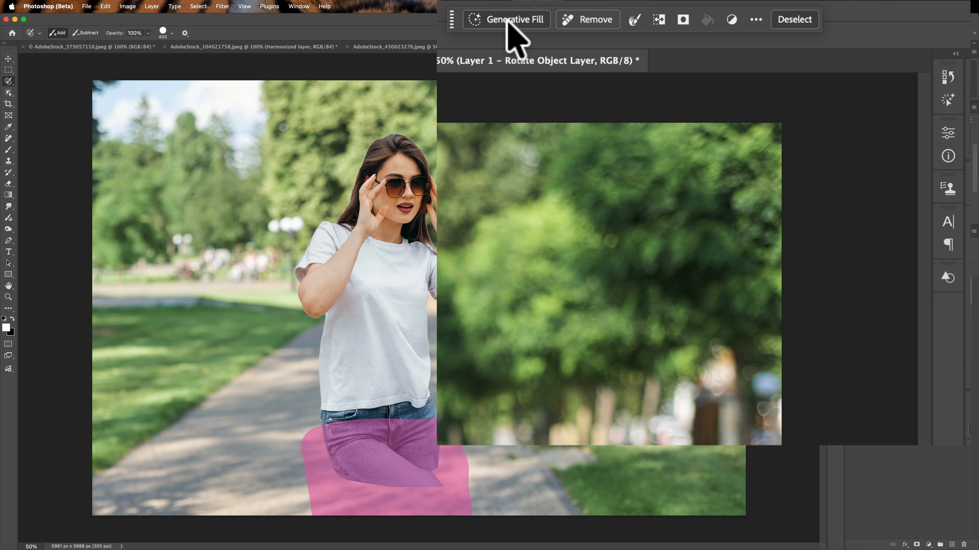
Step: Run Generative Fill on the leg selection with the Firefly Fill & Expand model and an empty prompt
click(506, 20)
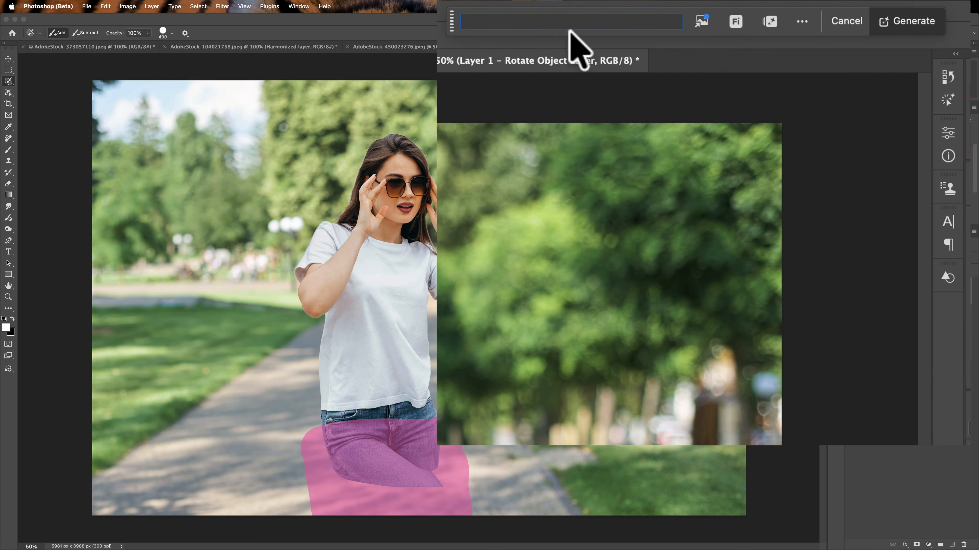
click(736, 21)
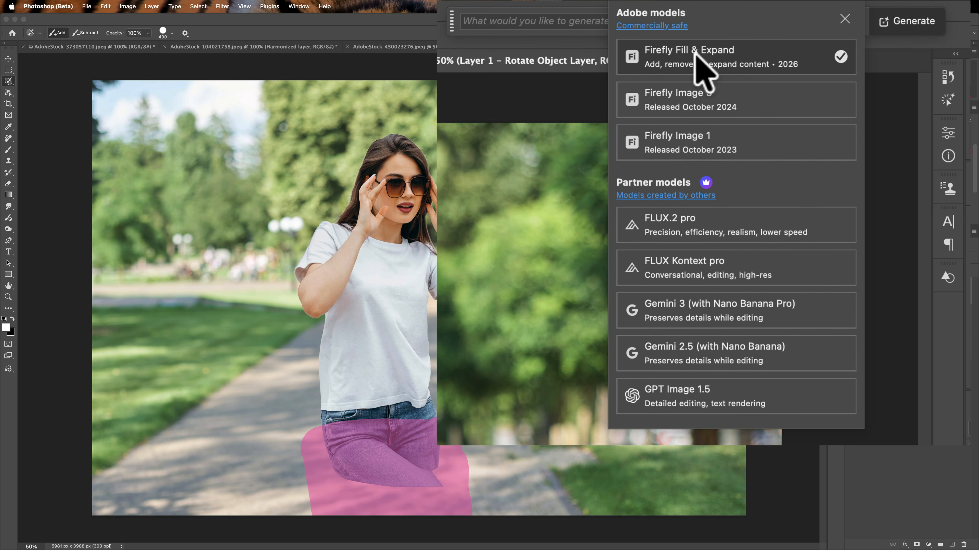
click(753, 58)
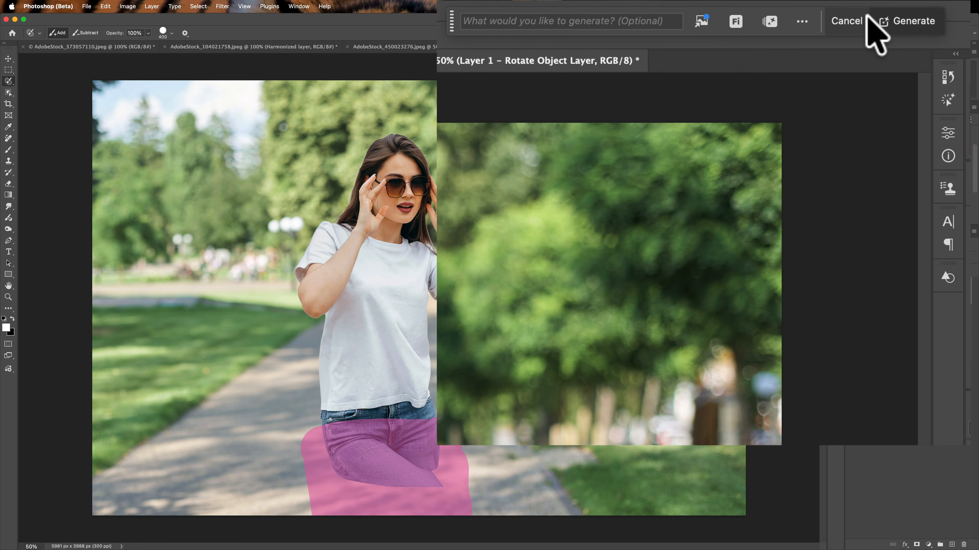
click(905, 20)
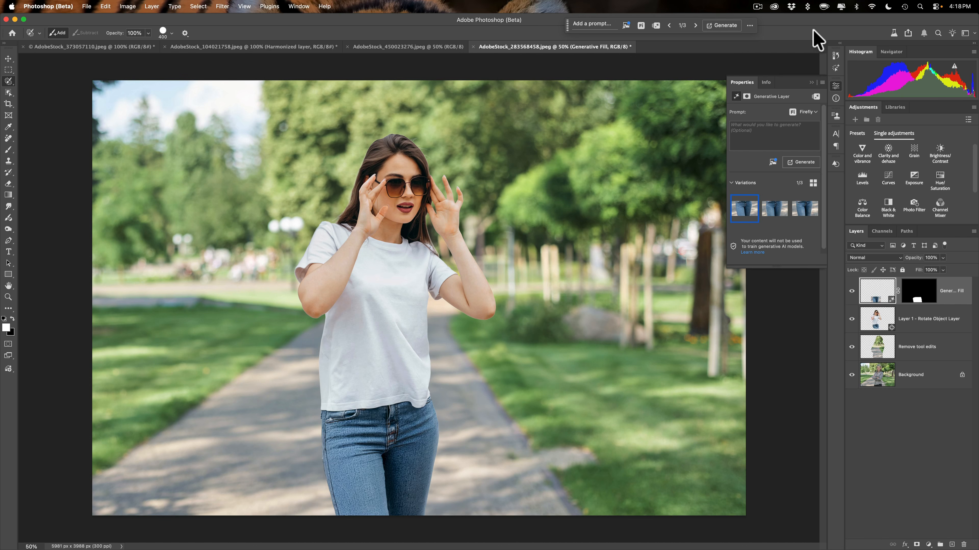
Step: Compare the three generated leg variations, keep the first one and collapse the generative layer's properties
click(774, 212)
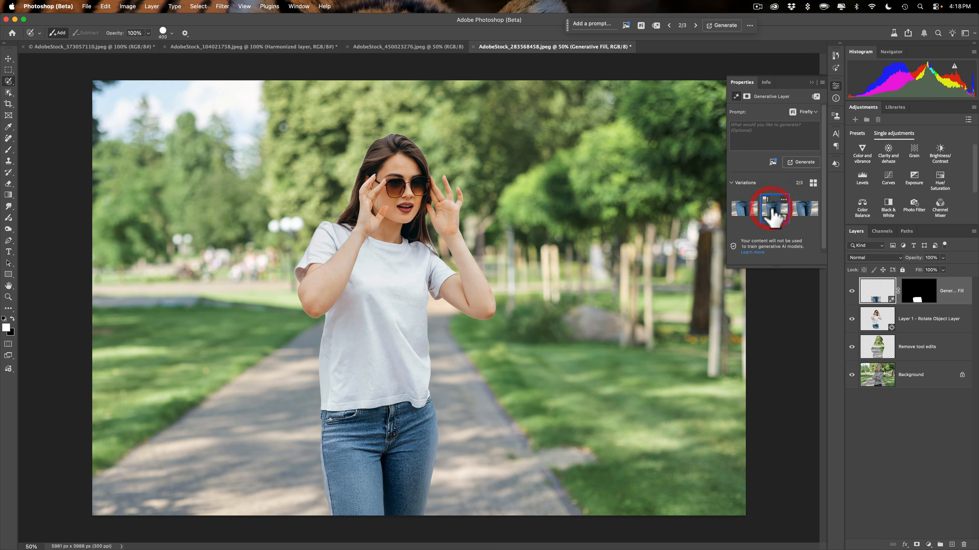
click(804, 212)
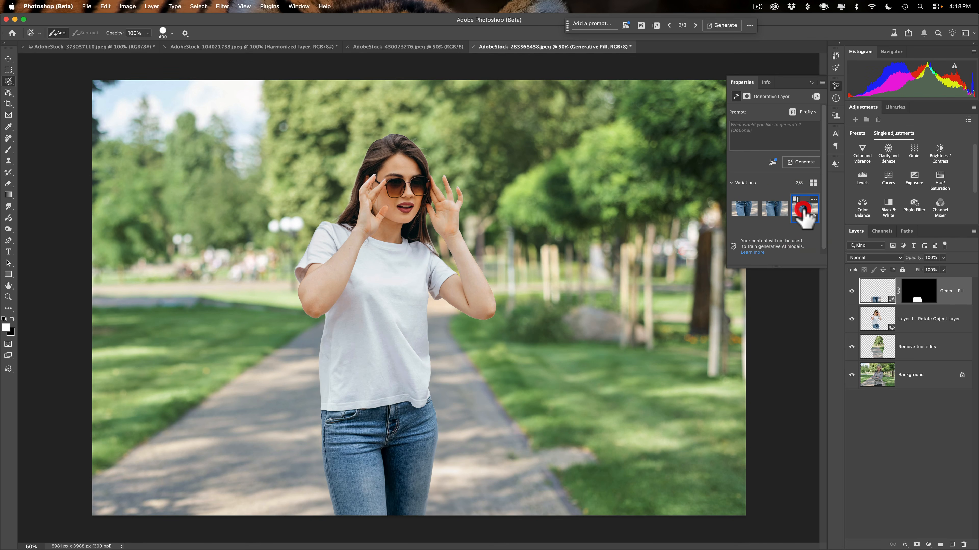
click(775, 215)
click(746, 215)
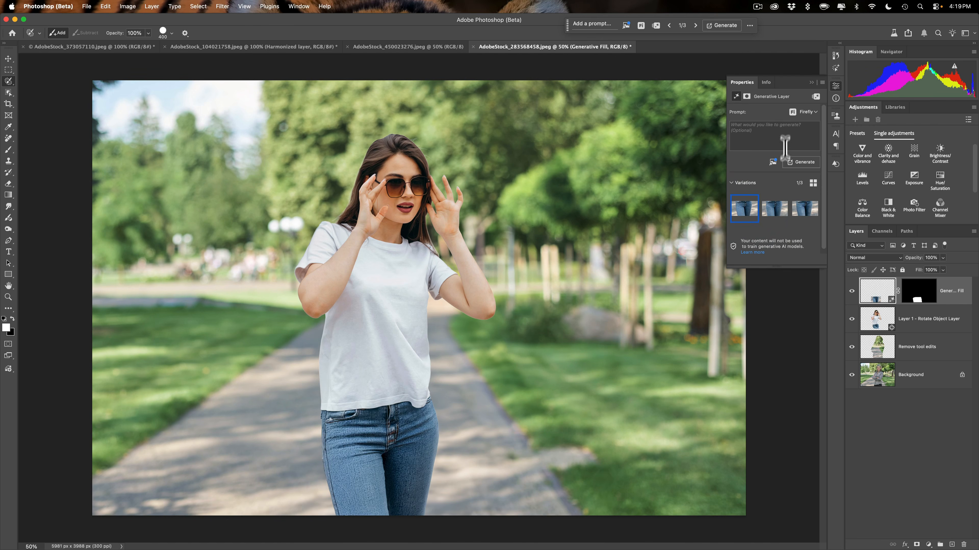
mouse_move(741, 210)
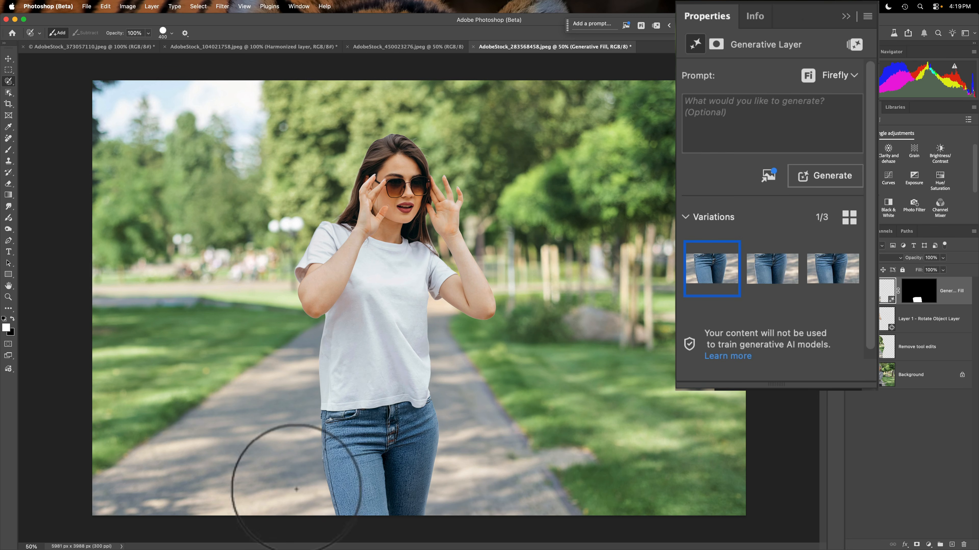
mouse_move(694, 259)
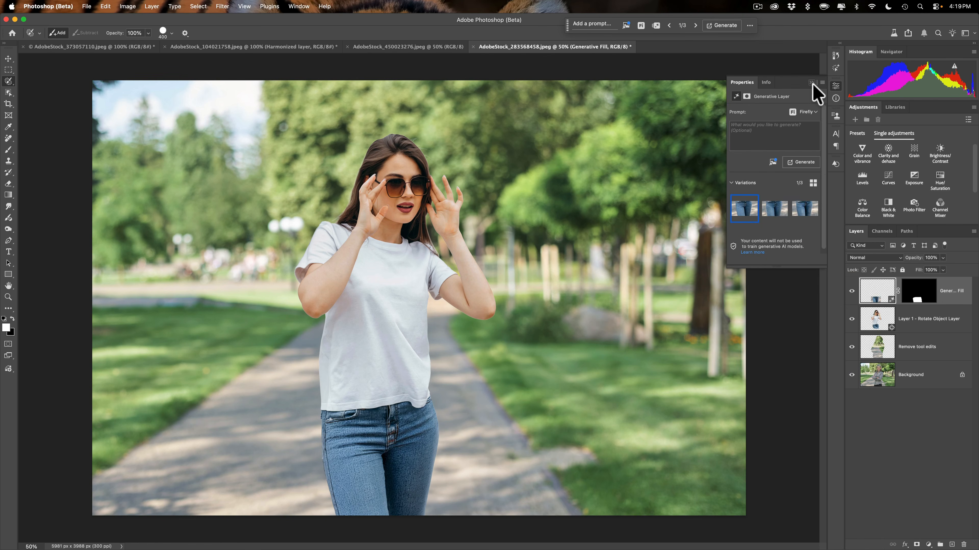
click(812, 84)
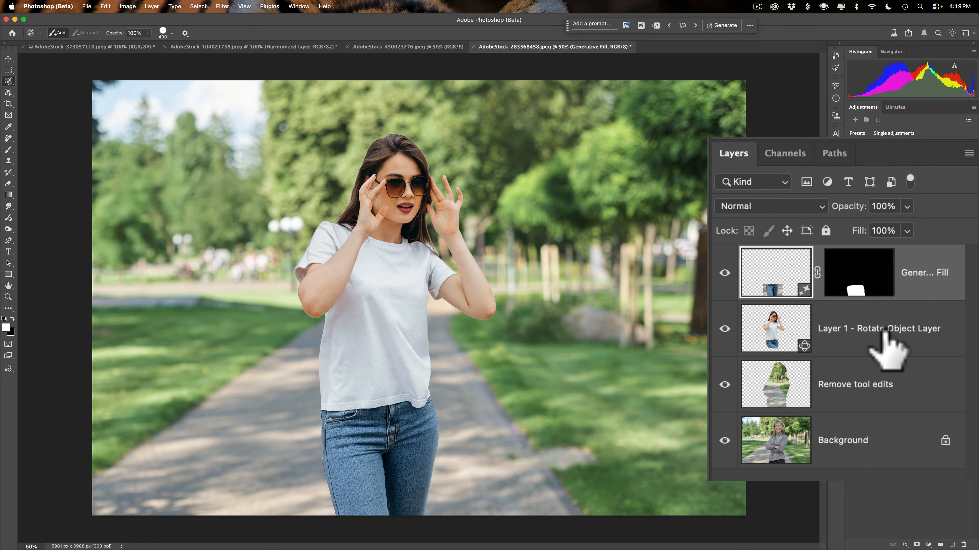
Step: Merge the Generative Fill layer with the Layer 1 - Rotate Object Layer into one layer
click(919, 257)
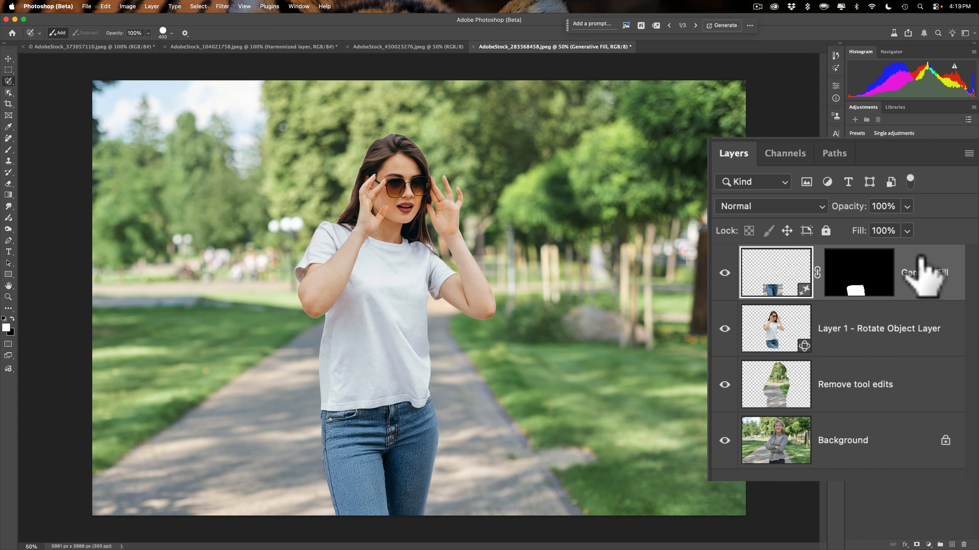
super+click(883, 318)
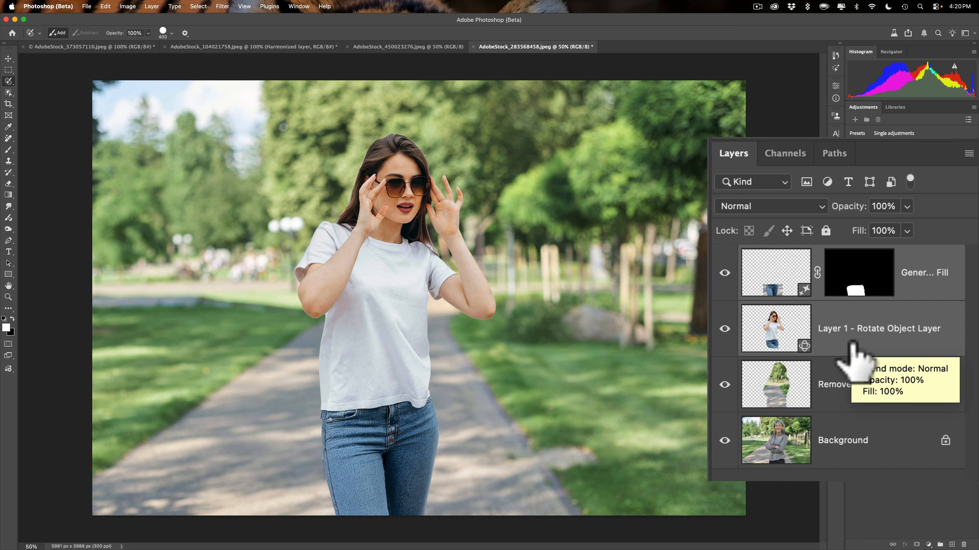
key(super)
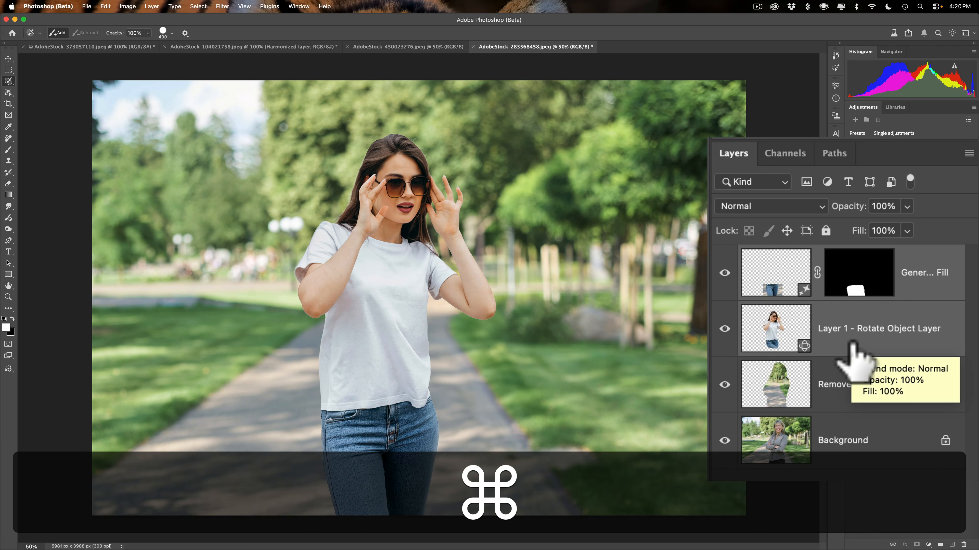
key(super+e)
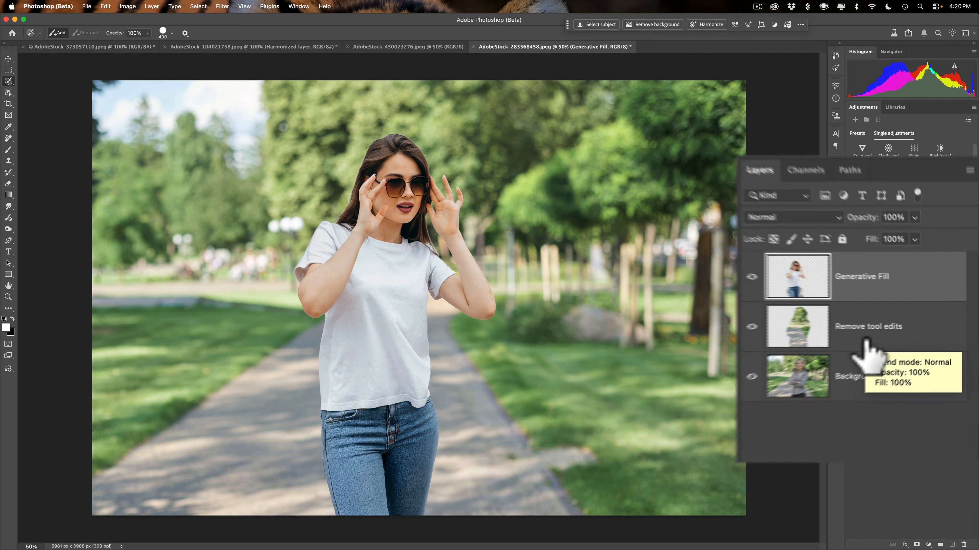
Step: Harmonize the merged woman layer with the park, compare the variations, keep the third one and collapse the layer's properties
click(719, 31)
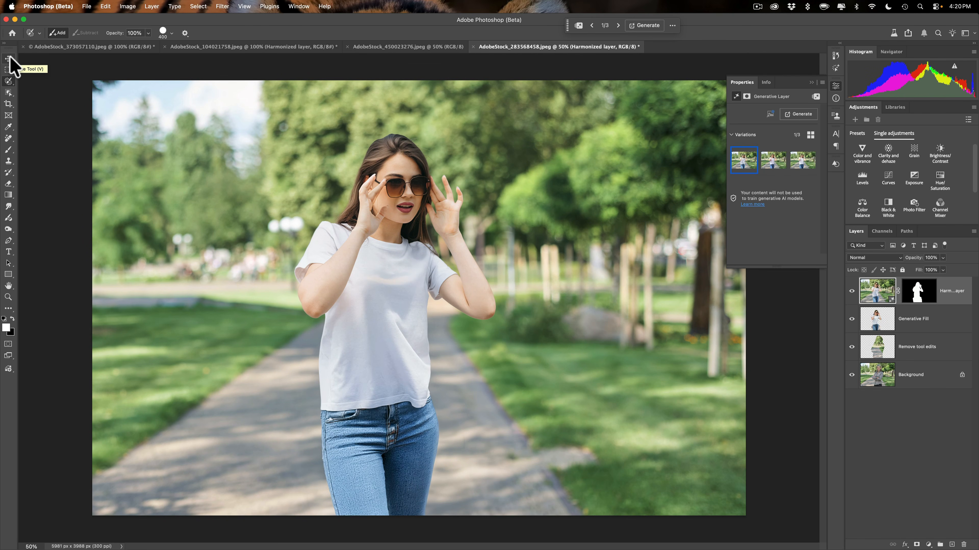
click(773, 165)
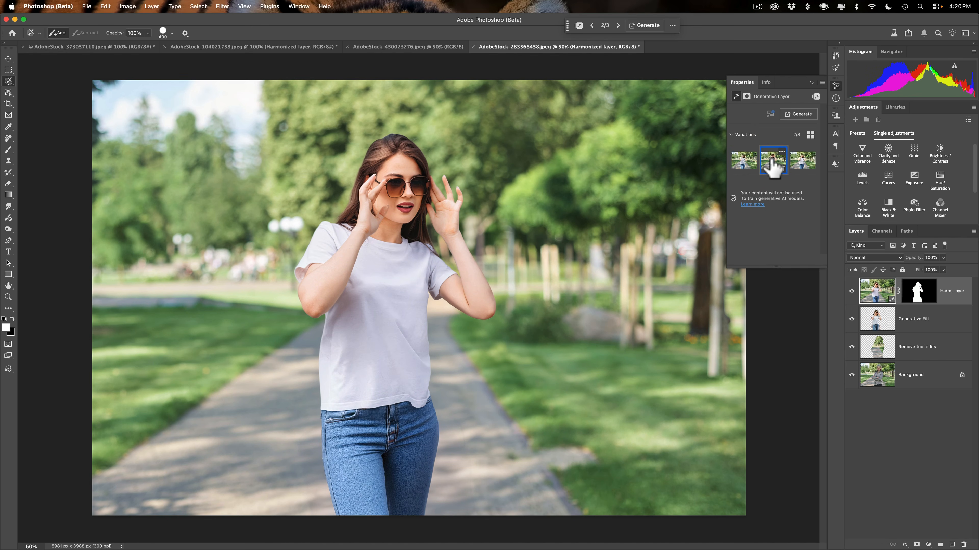
click(798, 163)
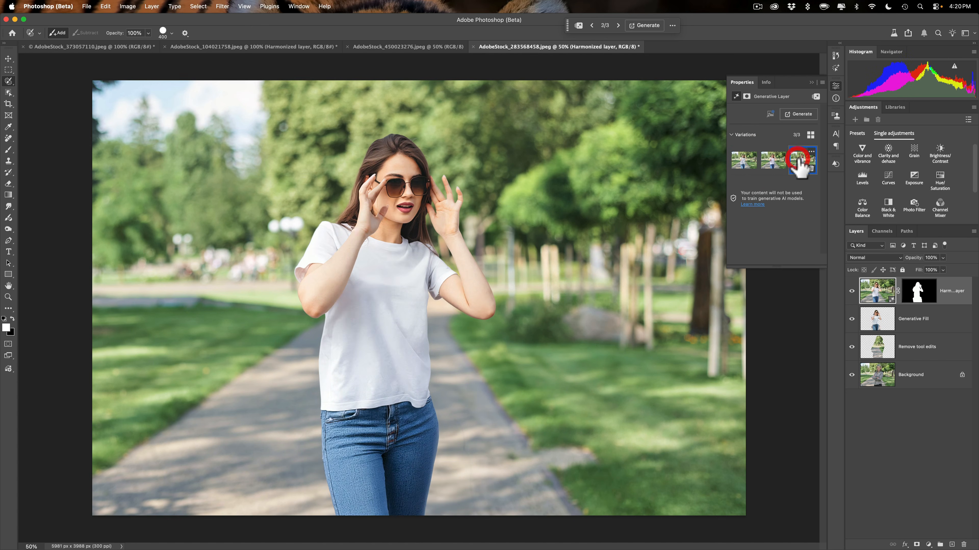
click(768, 159)
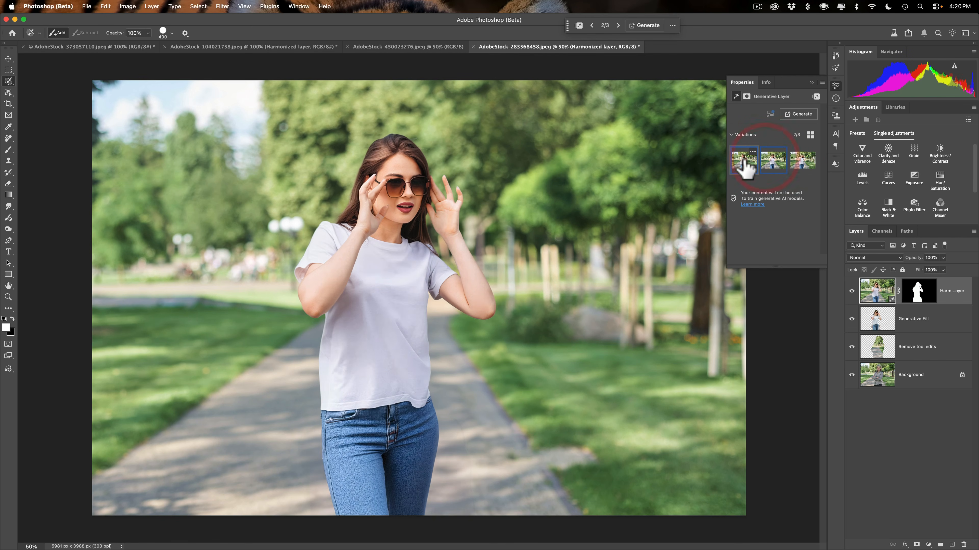
click(799, 164)
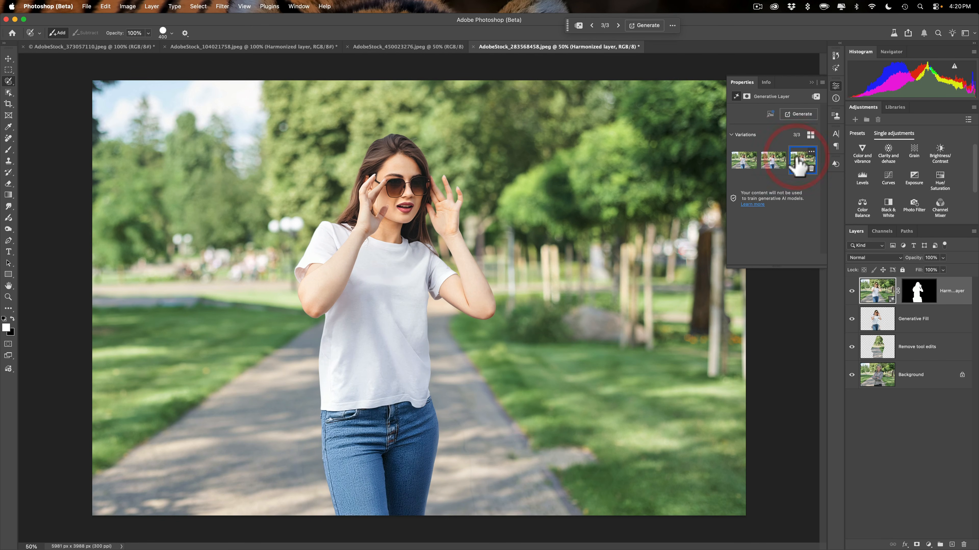
click(811, 82)
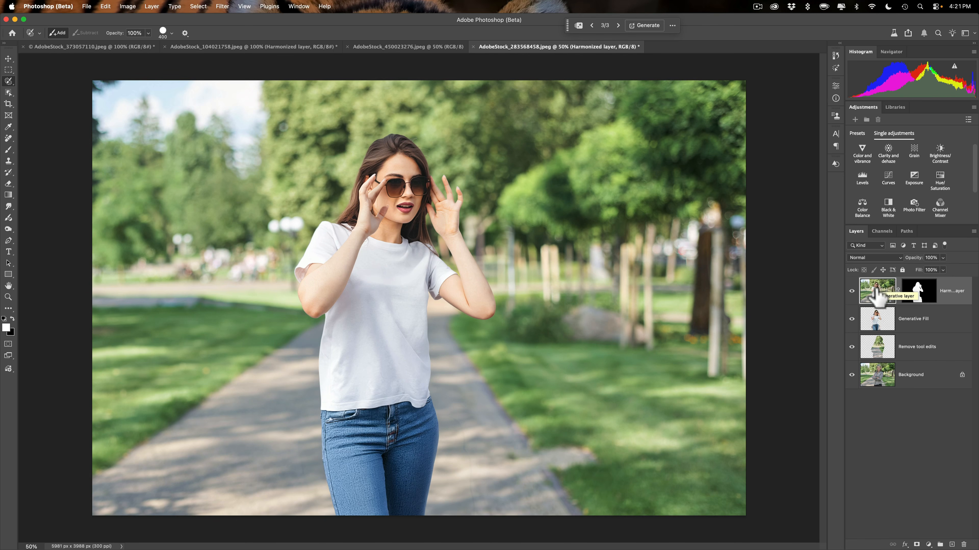
Step: Show only the original Background layer for a before-and-after comparison and restore the visibility of all layers
click(882, 380)
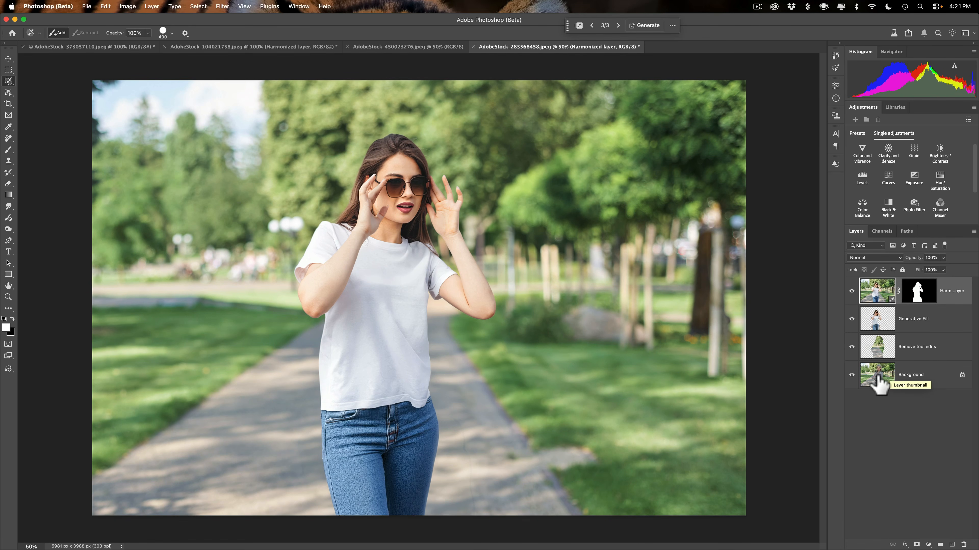
alt+click(851, 374)
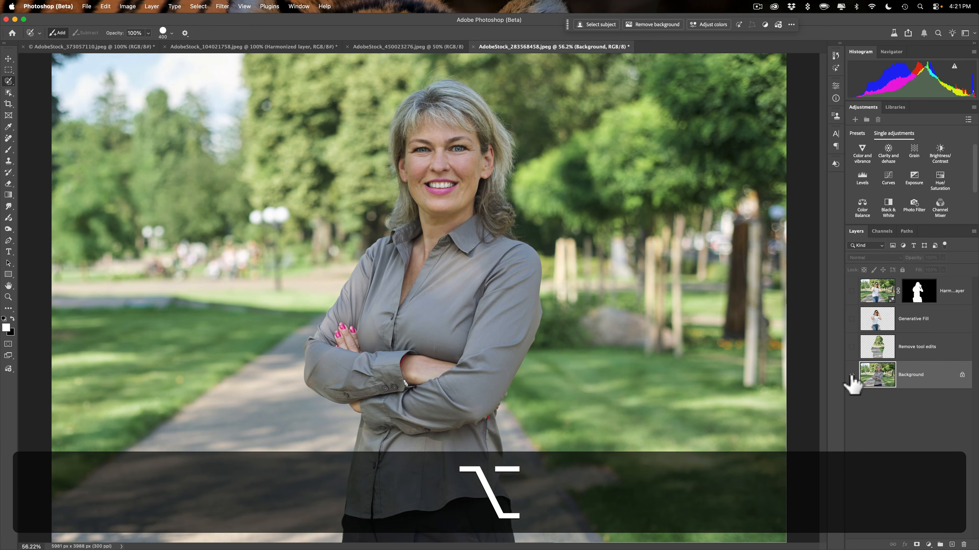
alt+click(851, 375)
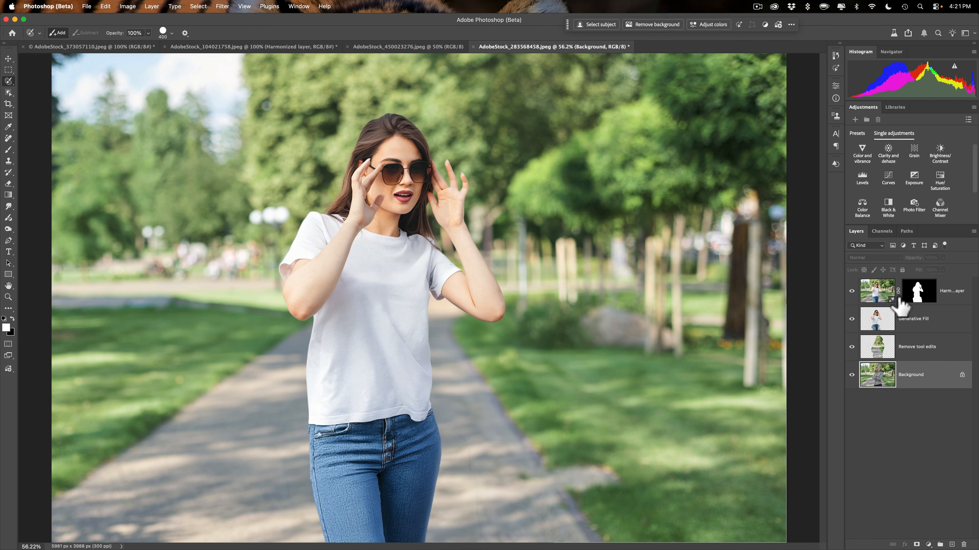
Step: Switch to the Creative Cloud desktop app, clear the stock search text and display the Beta apps
click(774, 7)
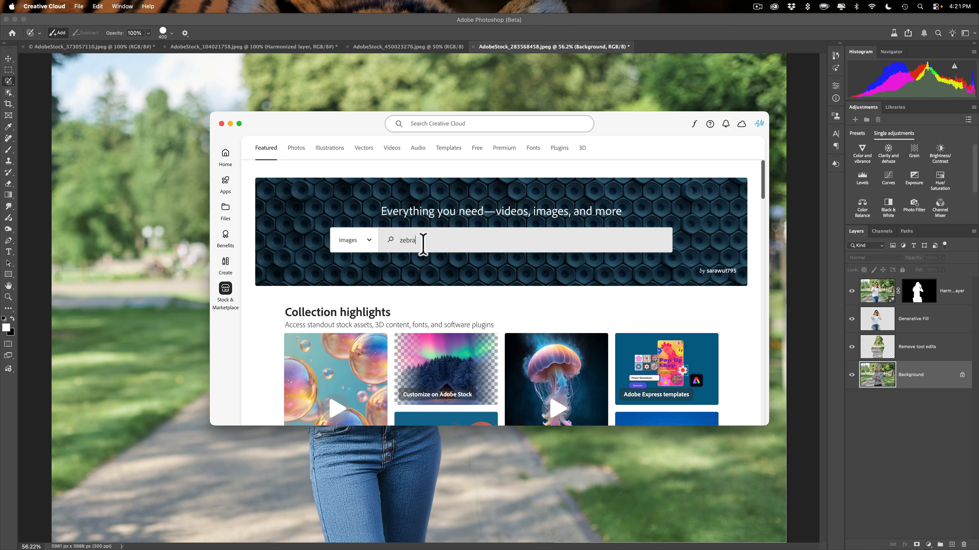
drag(421, 243, 390, 247)
key(BackSpace)
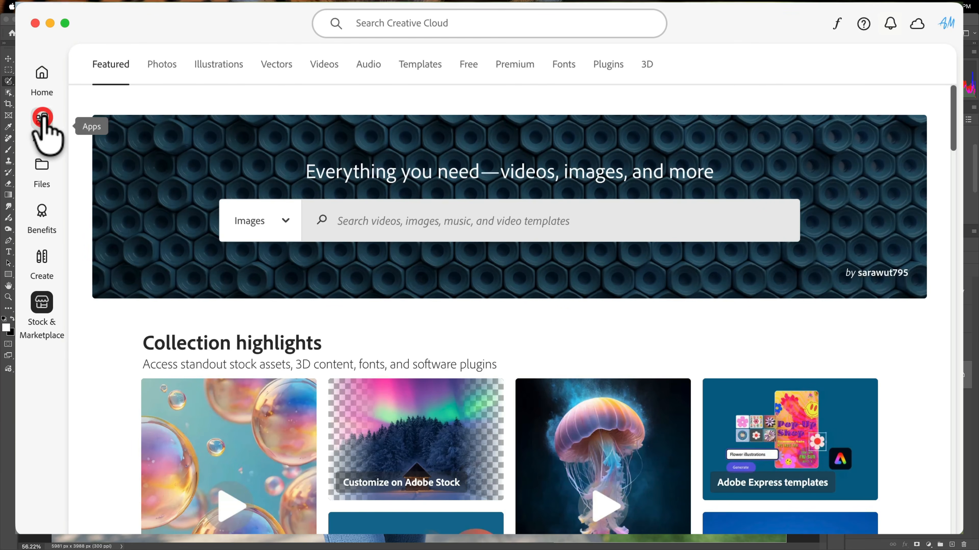
click(43, 120)
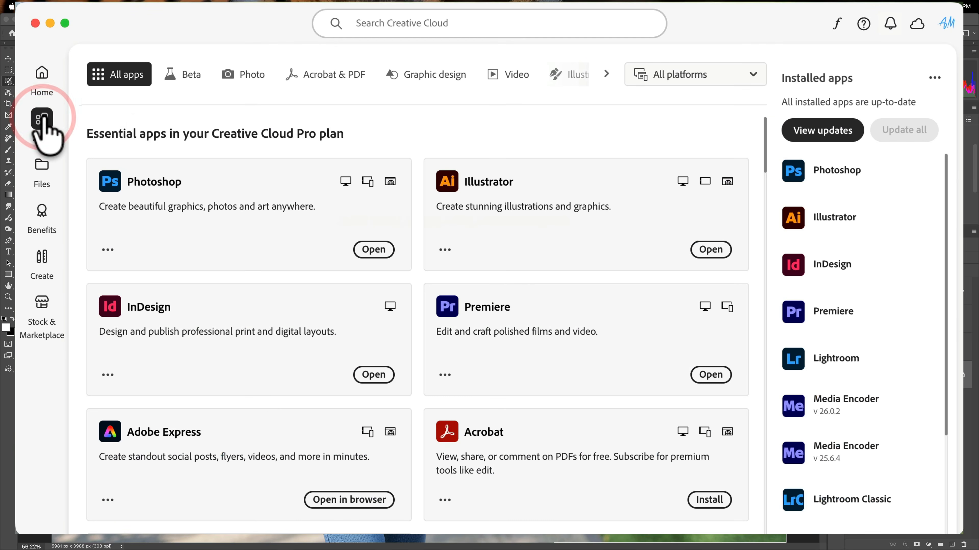
click(185, 75)
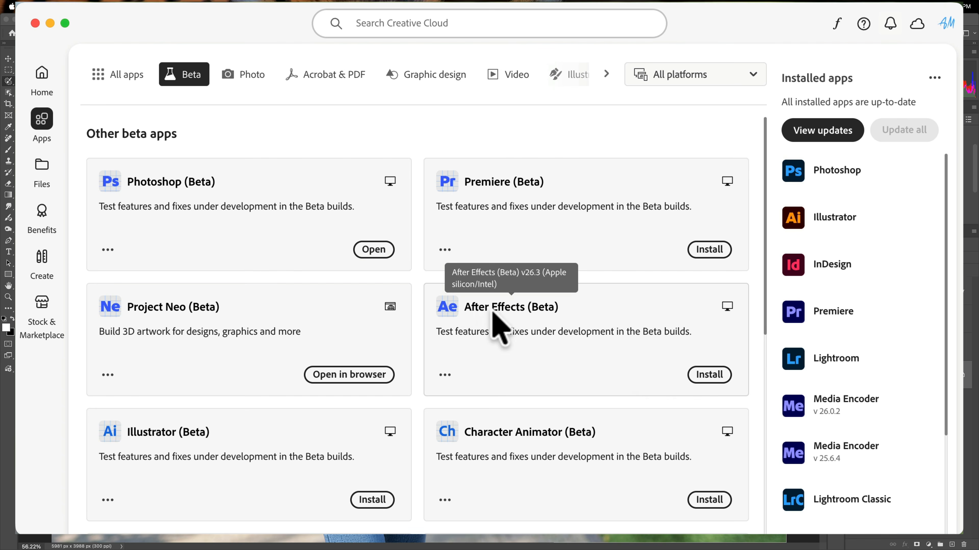
Step: Look through the available beta apps for Photoshop (Beta) and the other offerings, and close the Creative Cloud window
scroll(591, 361, down, 5)
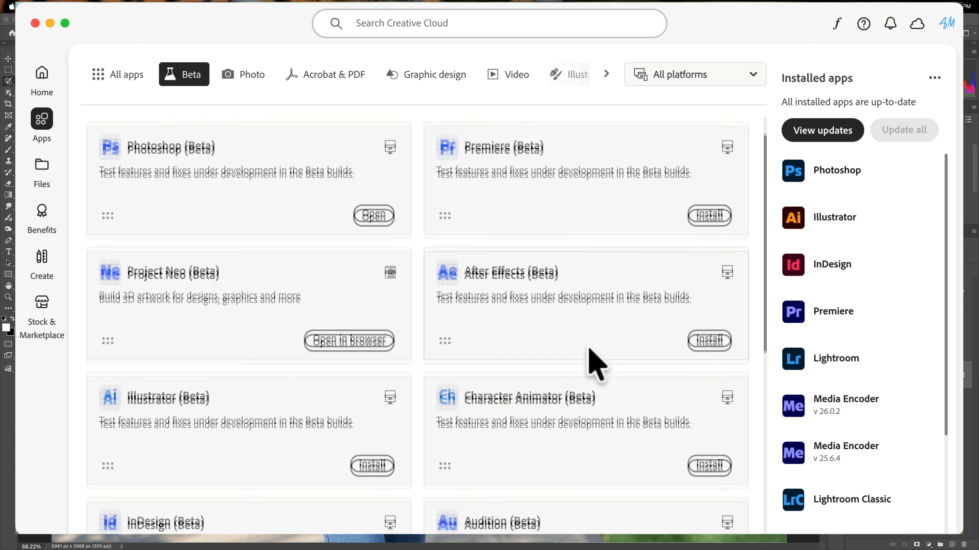
scroll(570, 390, down, 9)
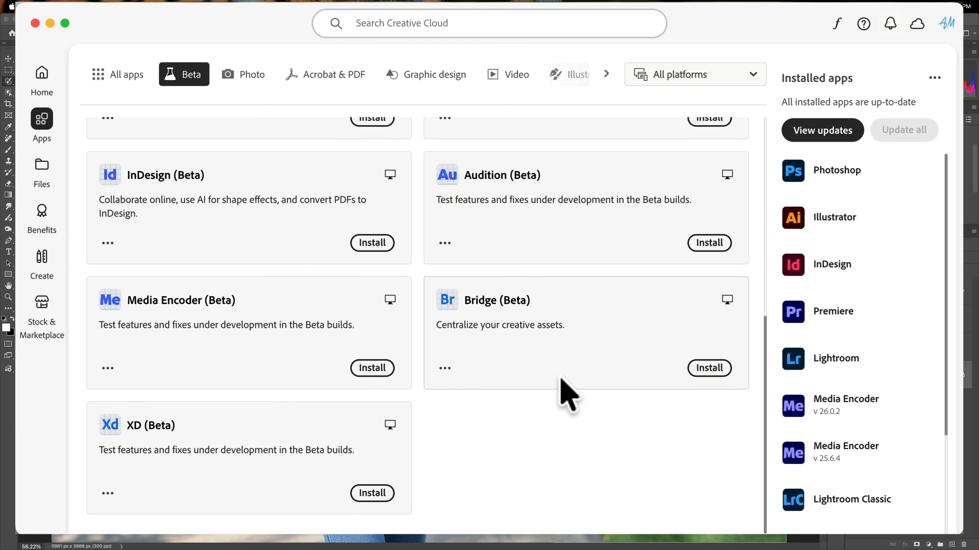
scroll(568, 393, up, 8)
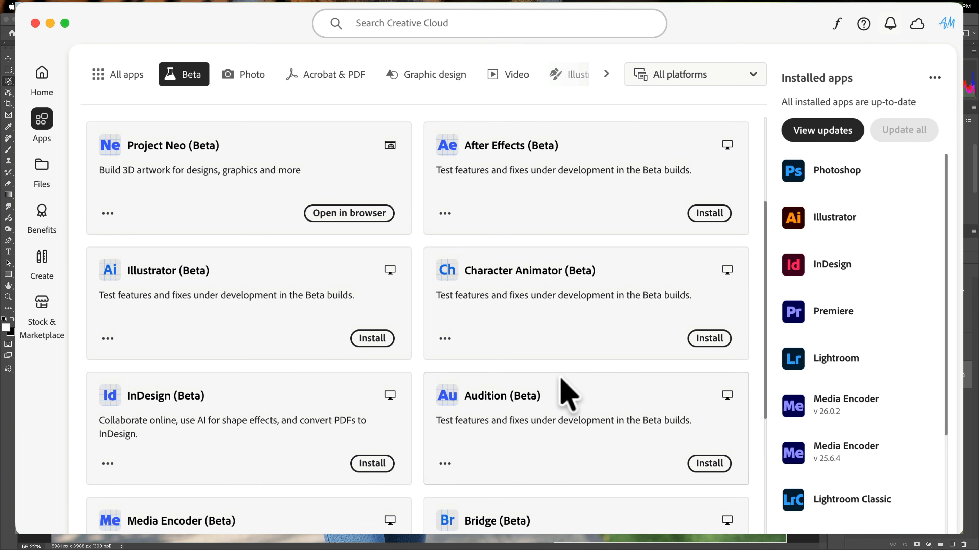
scroll(569, 395, up, 6)
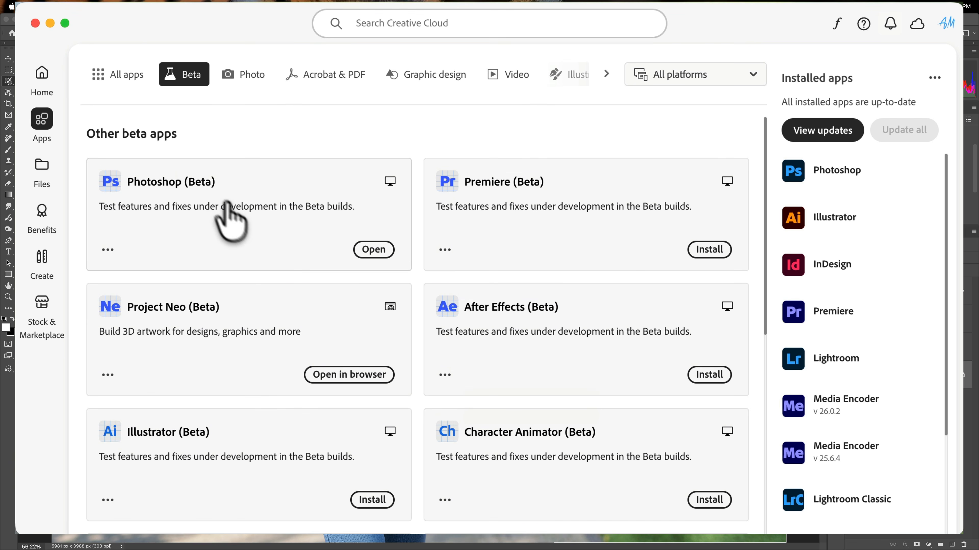
scroll(249, 224, down, 6)
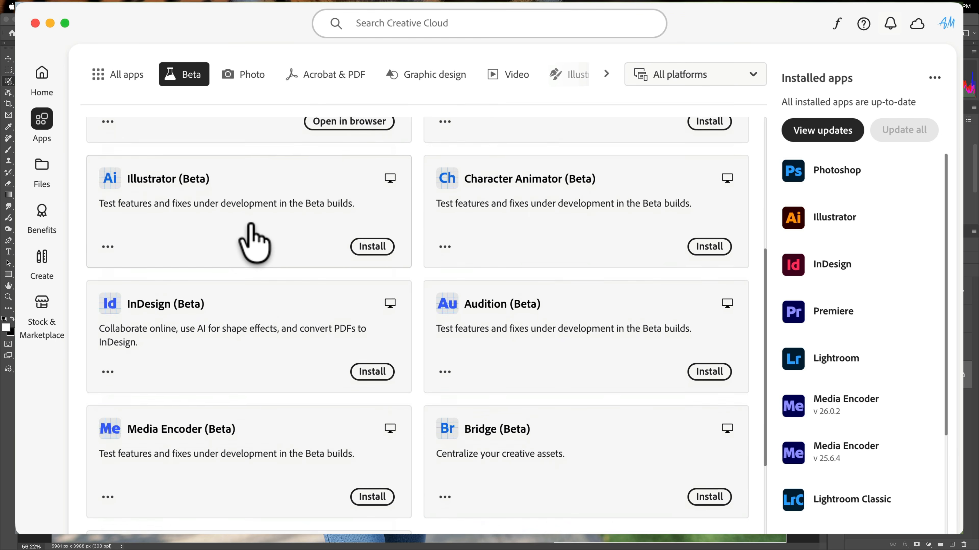
scroll(252, 243, down, 3)
scroll(252, 242, up, 10)
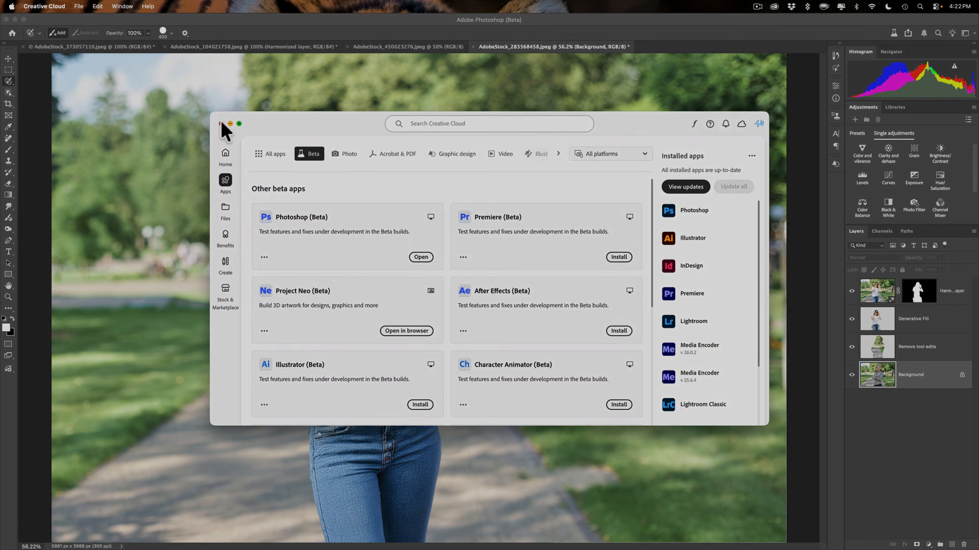
click(220, 124)
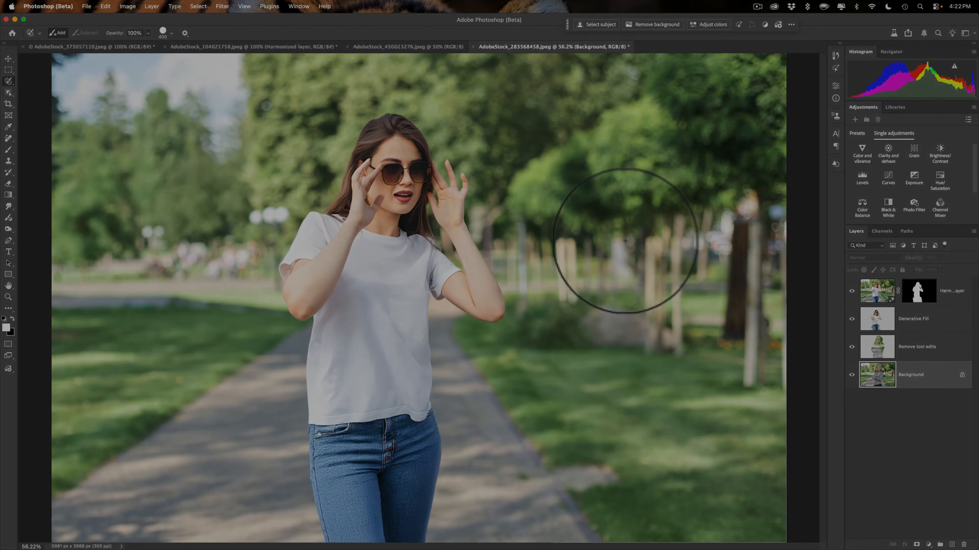